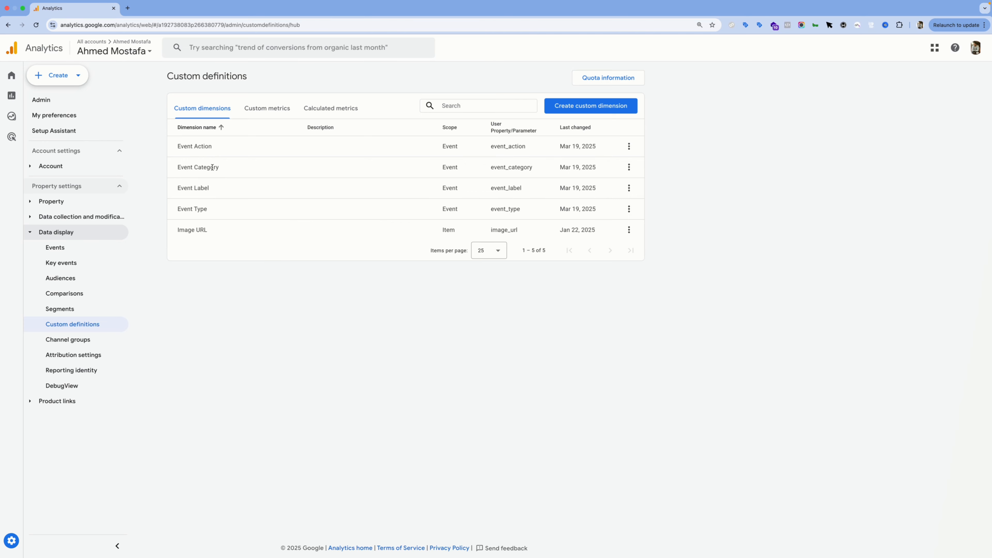
Step: Start a new blank exploration from the Explorations area
mouse_move(35, 123)
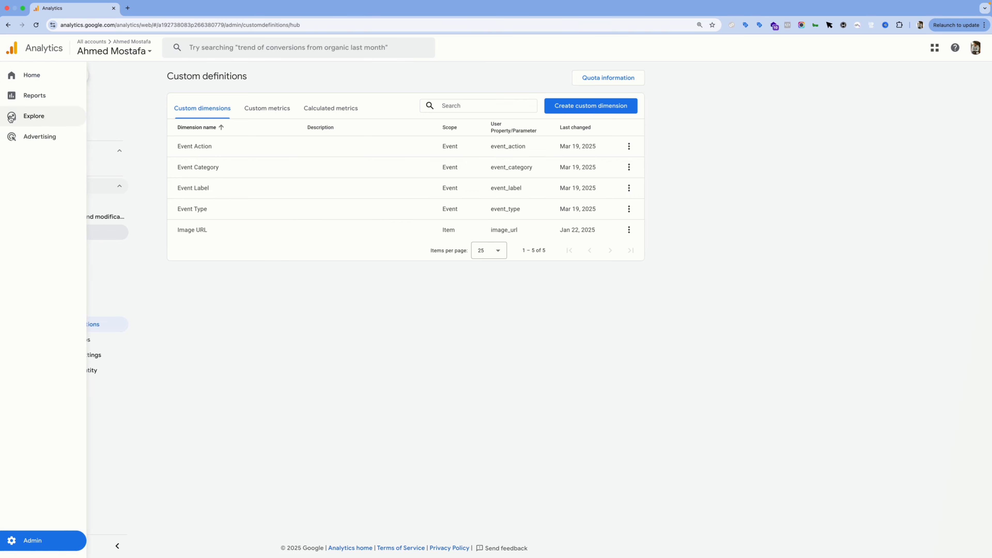
left_click(35, 116)
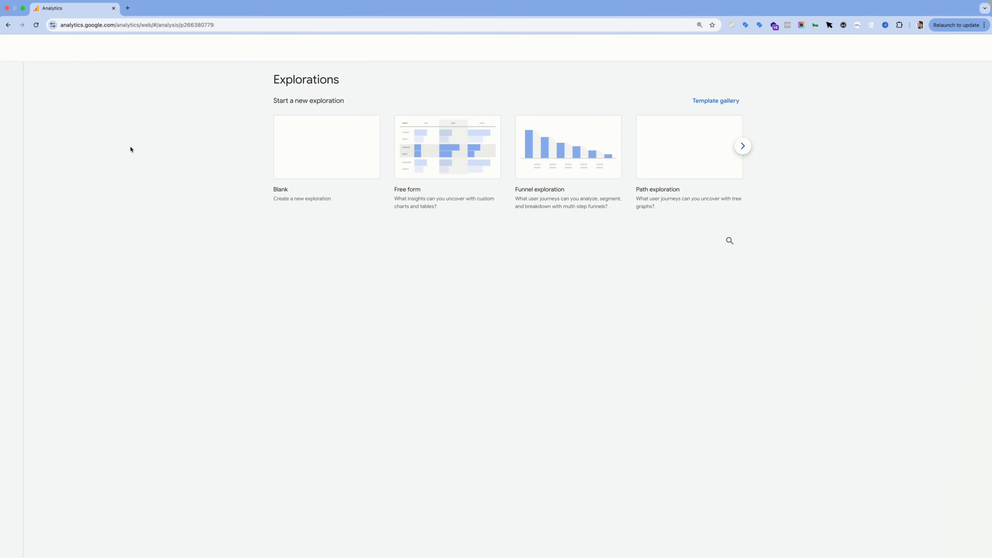
left_click(313, 148)
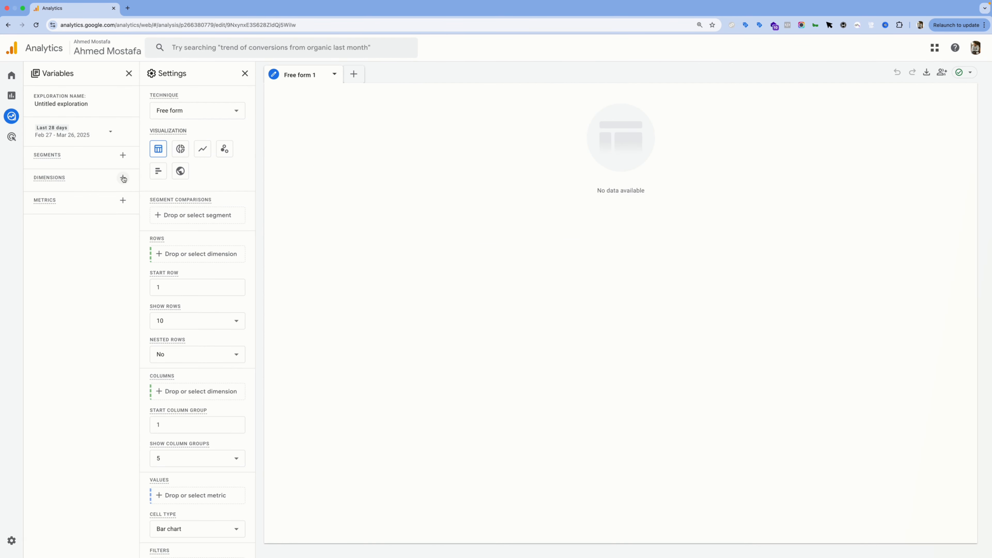
Step: Add the custom dimensions Event Action, Event Category, Event Label and Event Type to the exploration's variables
left_click(124, 179)
left_click(357, 75)
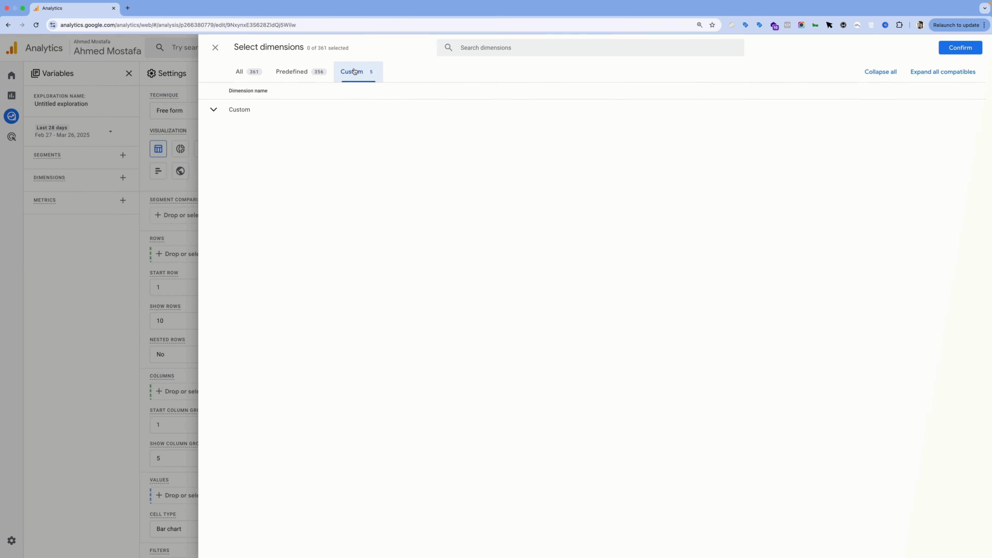
left_click(242, 110)
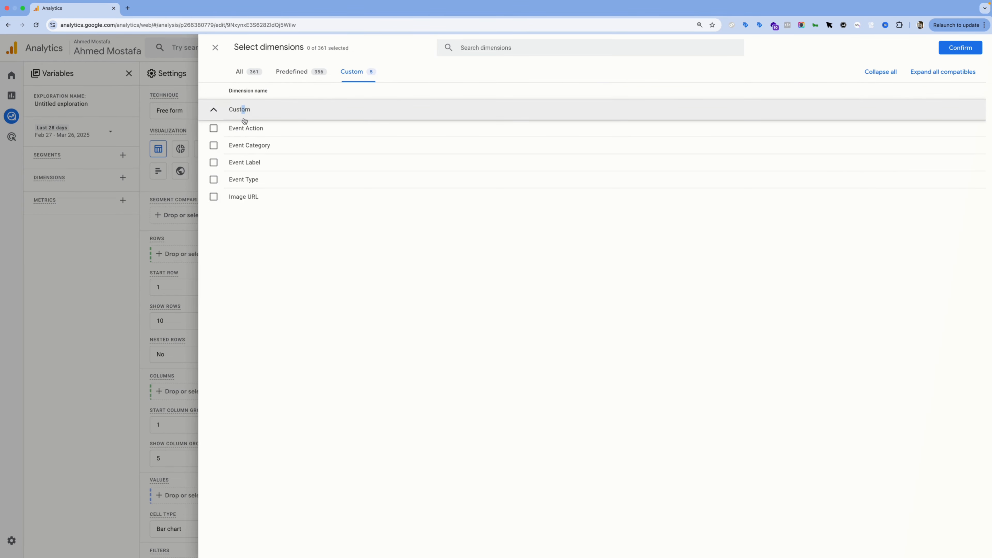
left_click(214, 129)
left_click(214, 146)
left_click(214, 162)
left_click(213, 179)
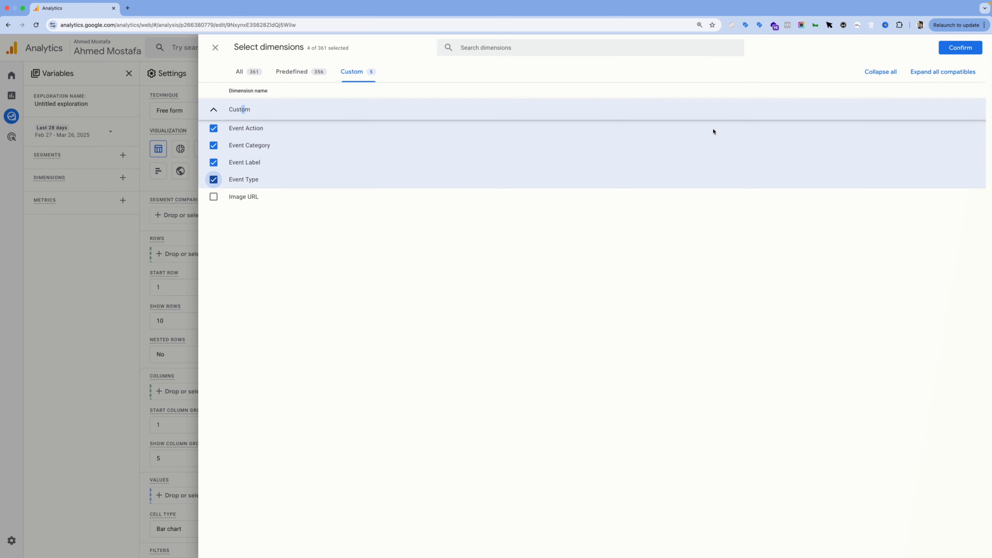
left_click(960, 47)
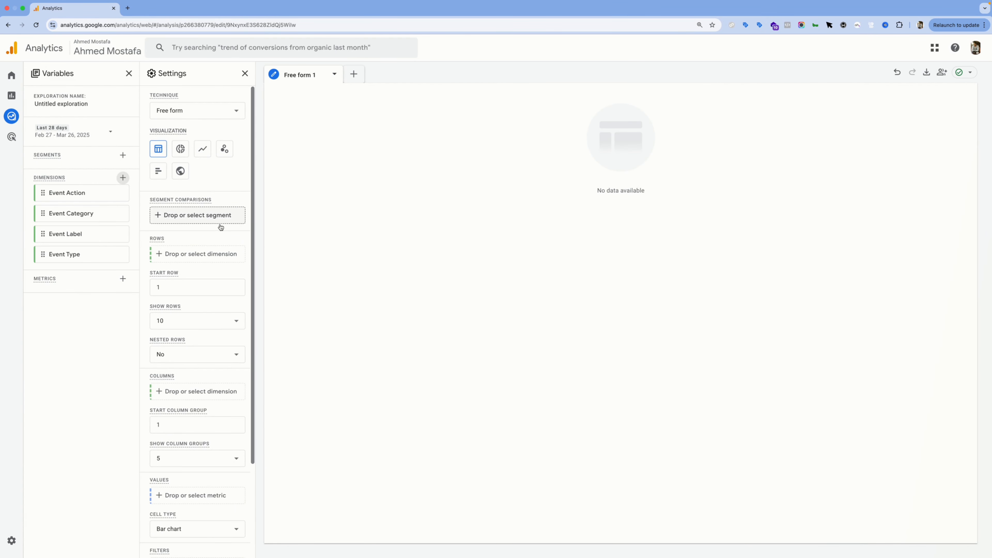
Step: Add the Event count and Sessions metrics to the exploration's variables
left_click(123, 279)
left_click(493, 44)
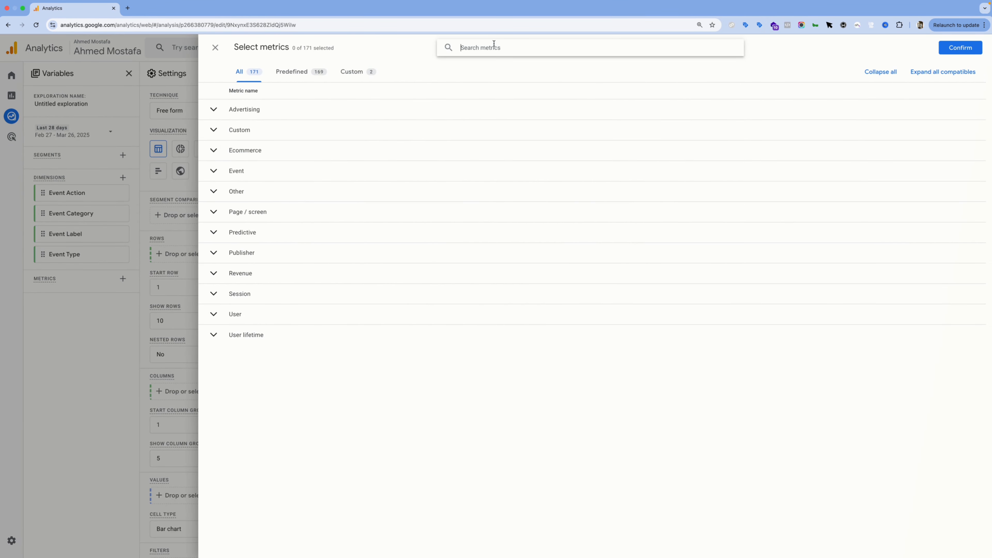
type("event")
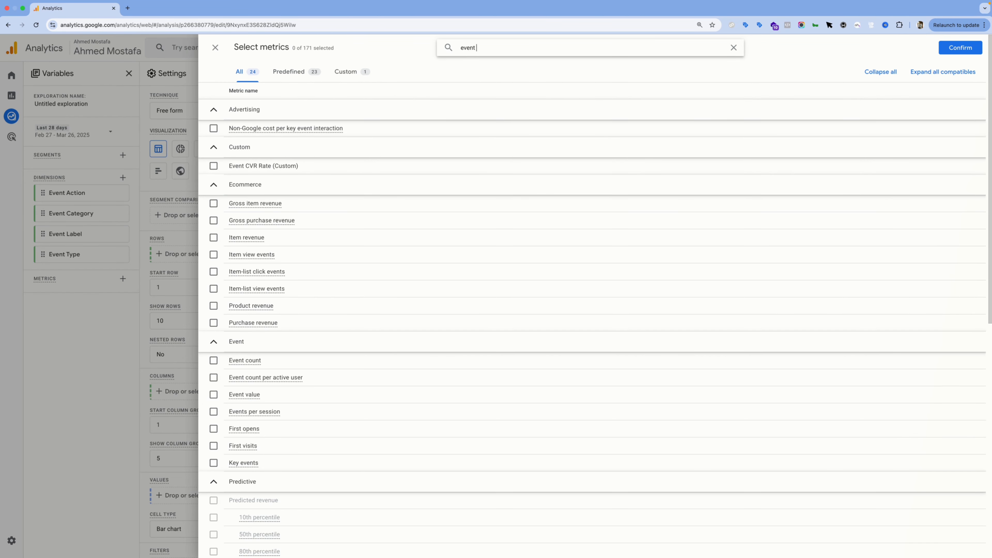
left_click(214, 203)
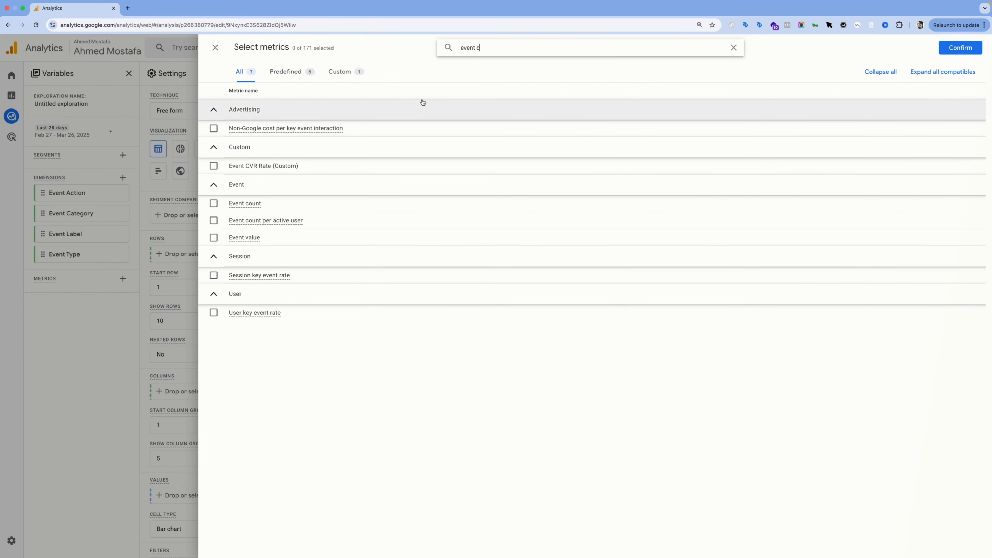
double_click(543, 47)
type("sess")
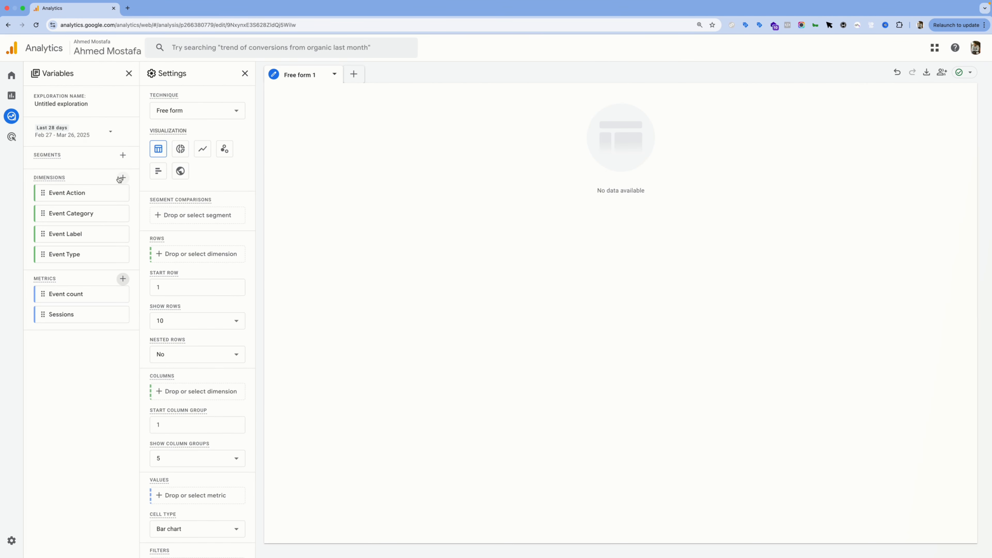
Step: Add the Event name dimension to the variables and build the table with Event name as rows and Event count as values
left_click(123, 177)
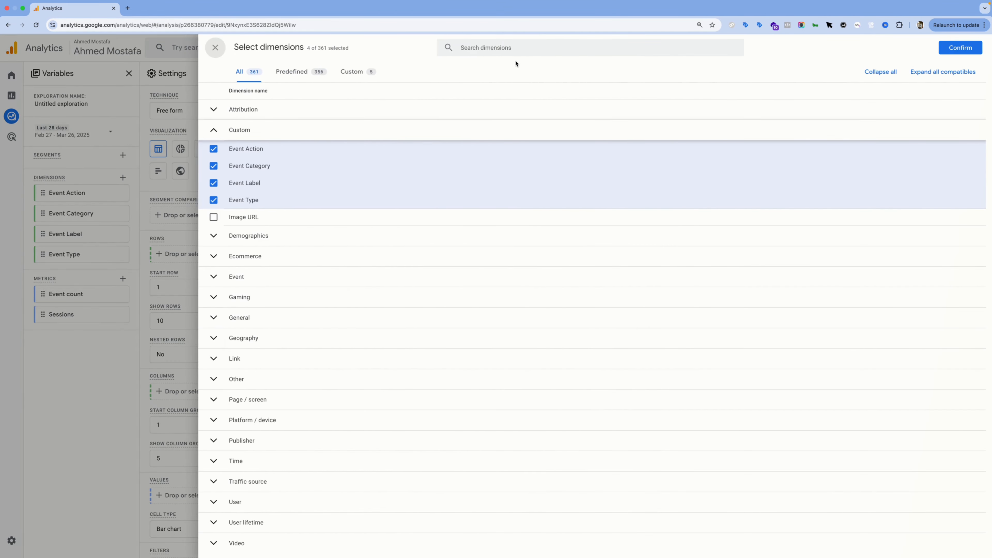
left_click(516, 48)
type("event na")
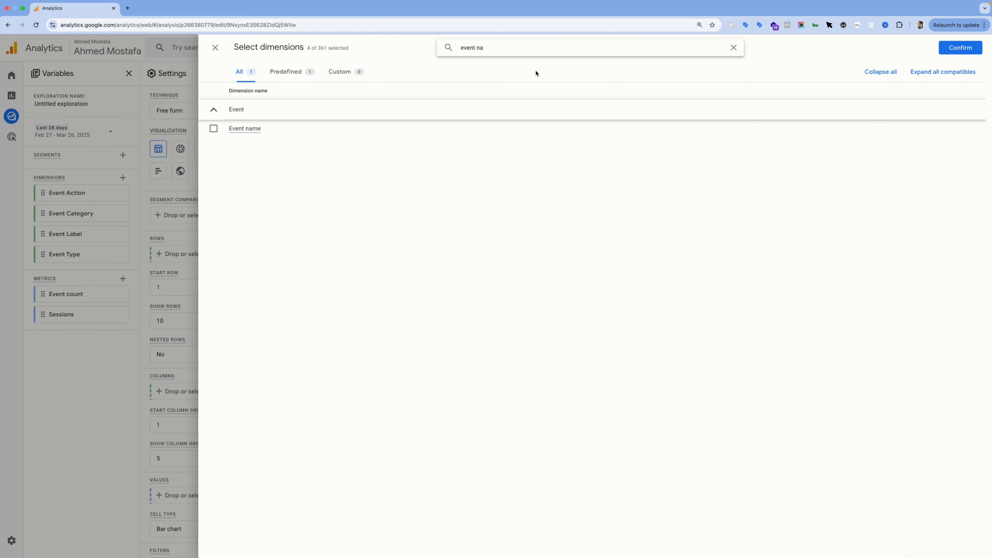
left_click(213, 128)
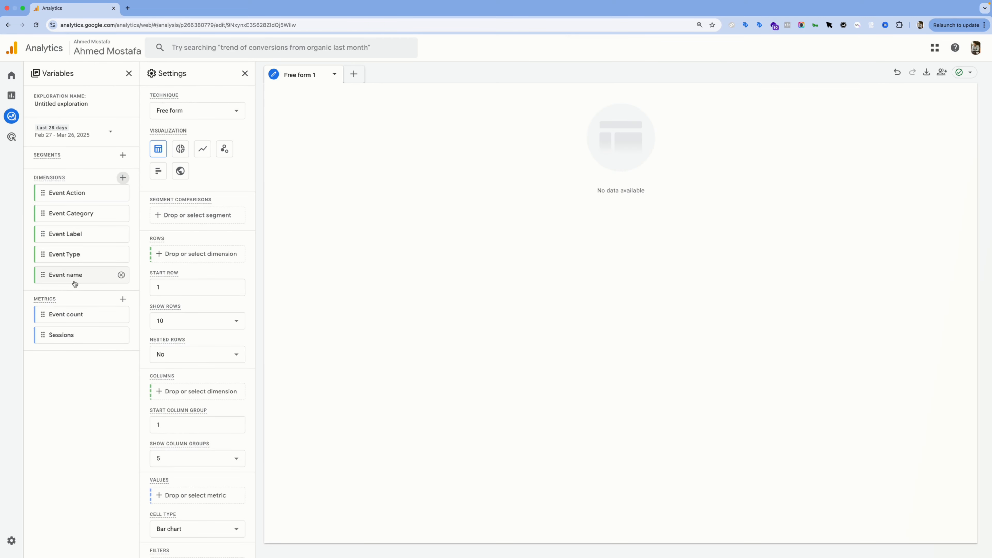
double_click(74, 281)
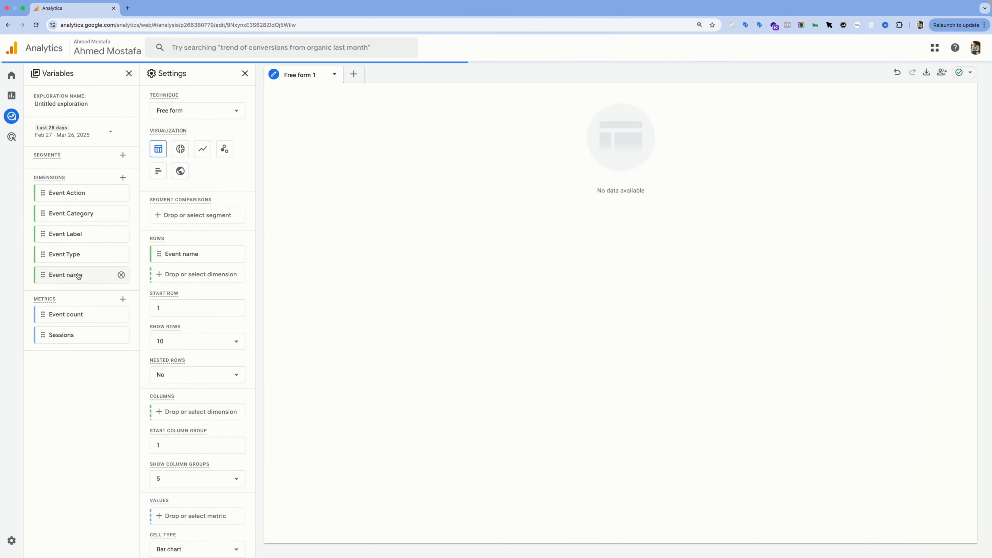
double_click(74, 315)
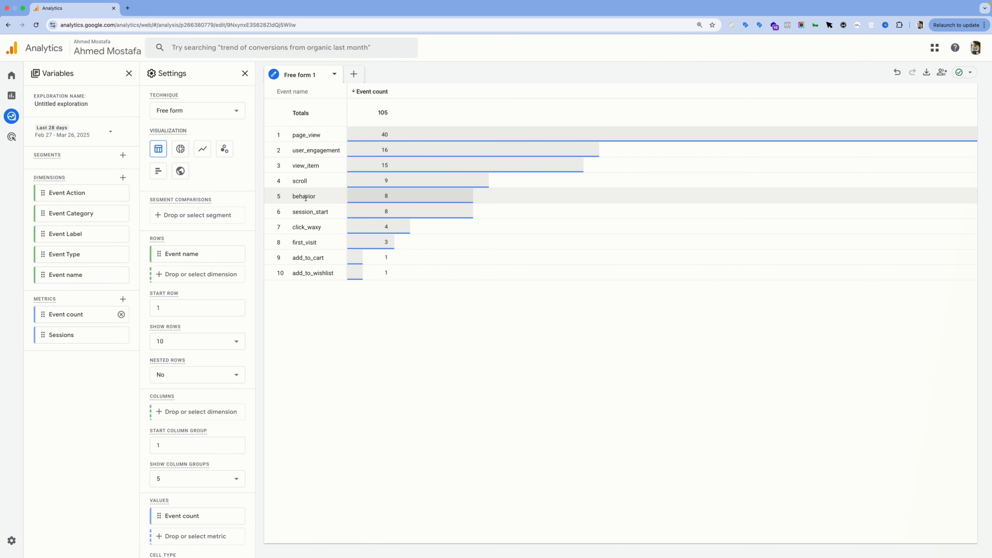
Step: Filter the table to include only the behavior event and check the resulting filter in the settings
right_click(305, 197)
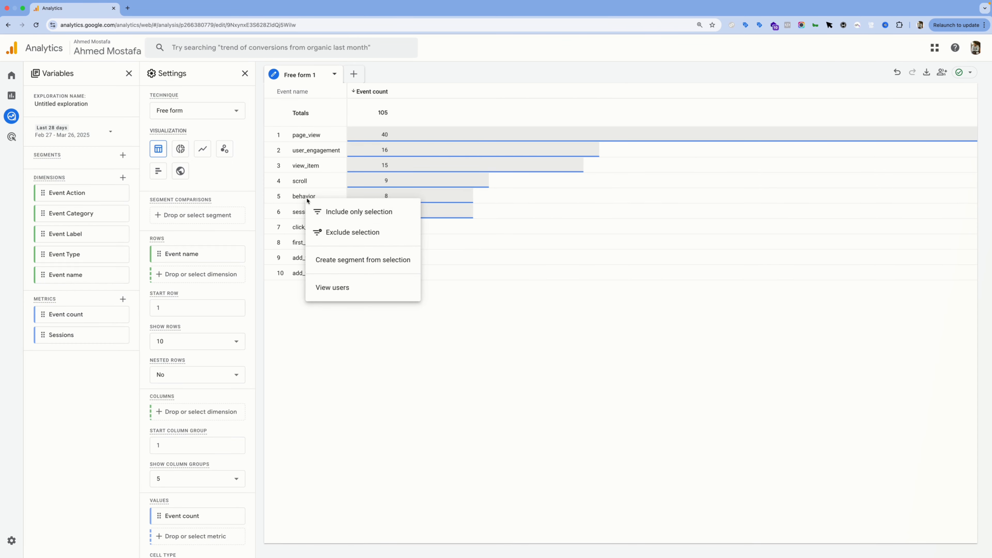
left_click(339, 212)
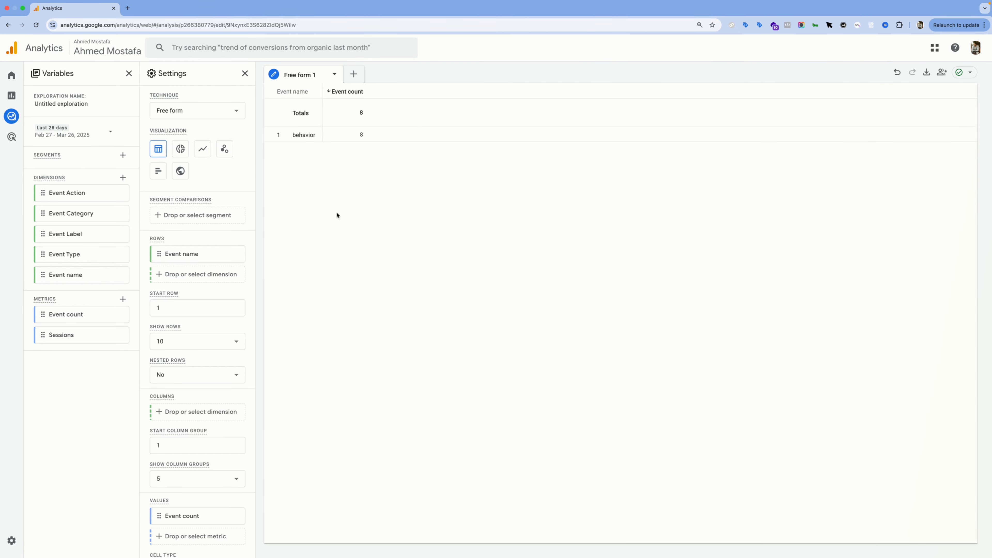
scroll(210, 291, "down", 3)
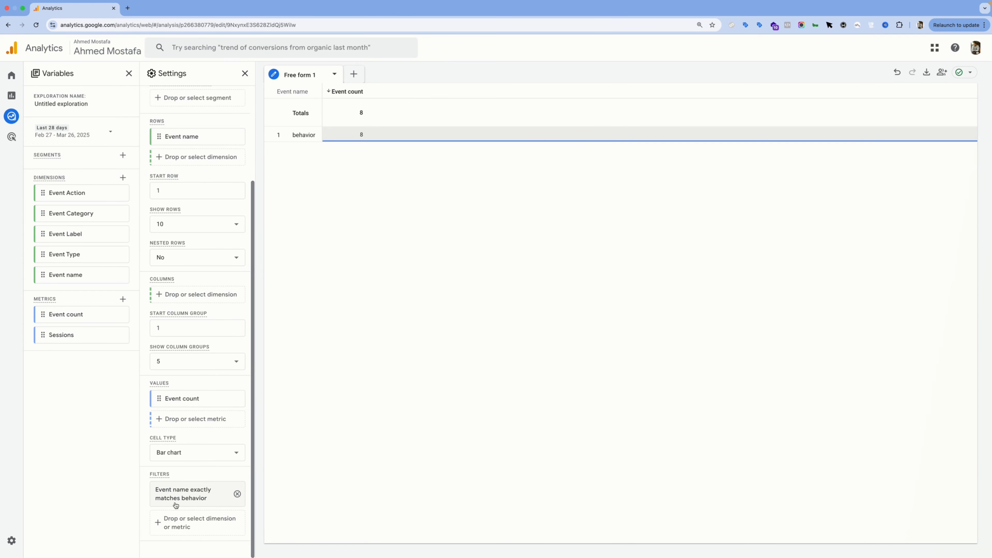
scroll(185, 337, "up", 3)
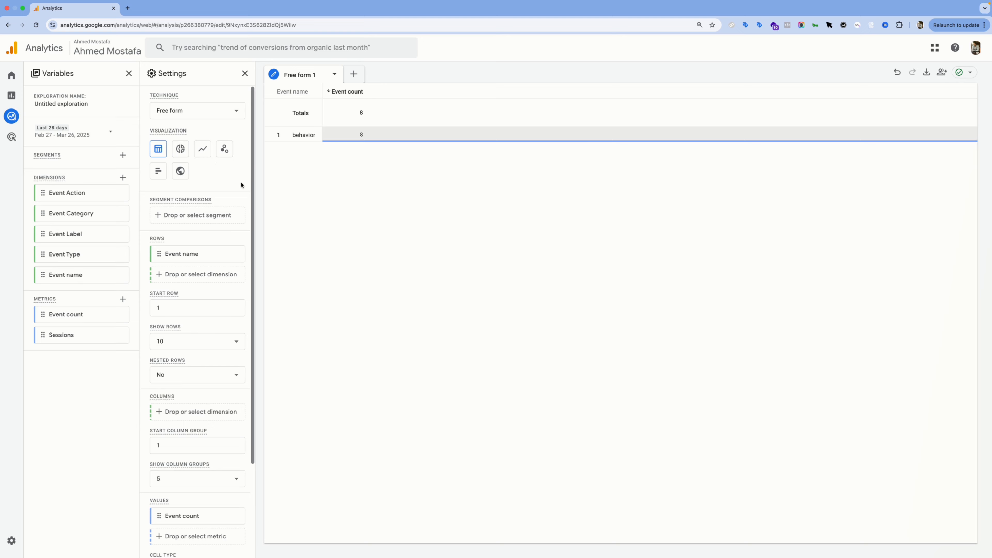
left_click(351, 137)
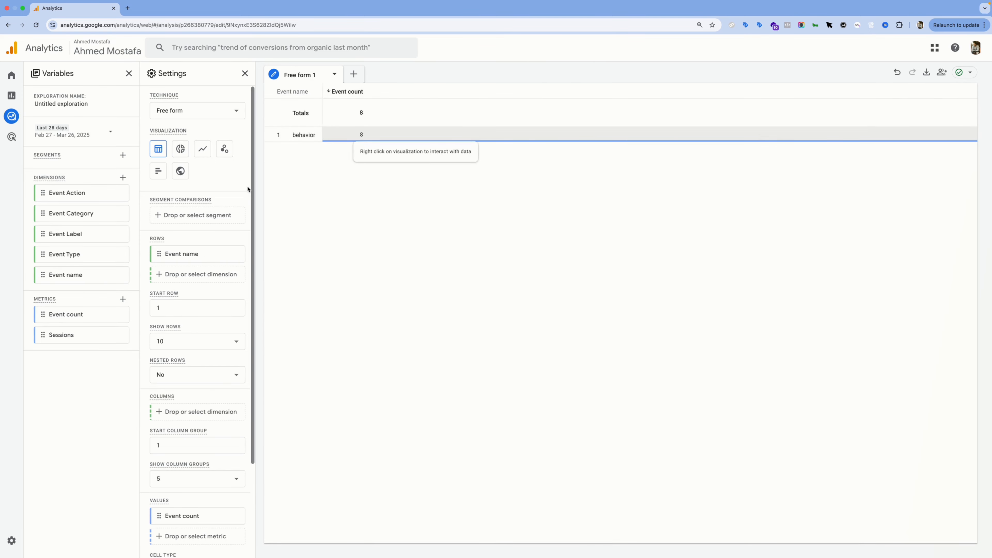
Step: Break the behavior event down by adding Event Category, Event Action and Event Label as rows, in that order
double_click(77, 213)
double_click(78, 193)
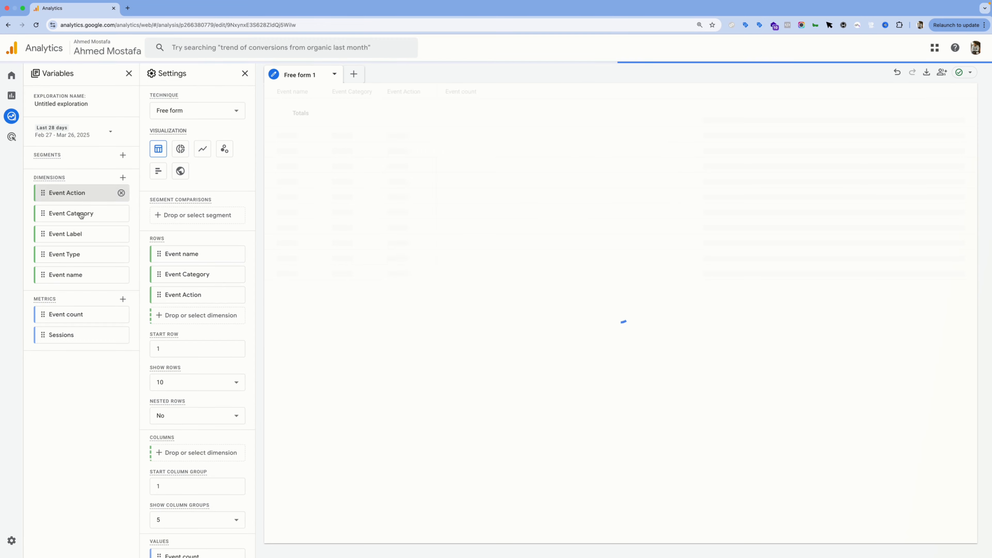
double_click(78, 234)
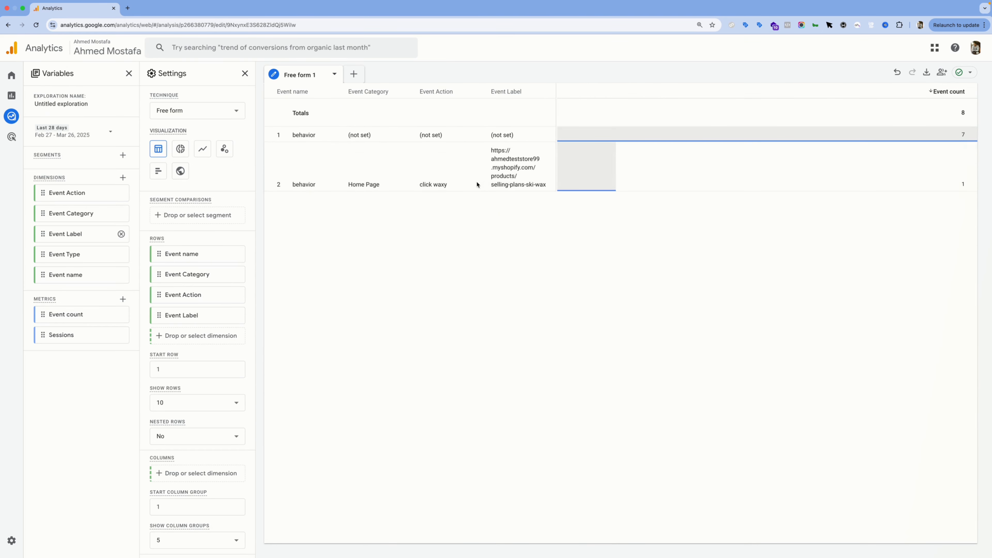
Step: Examine the category, action and label values in the second behavior row of the table
triple_click(370, 184)
triple_click(428, 185)
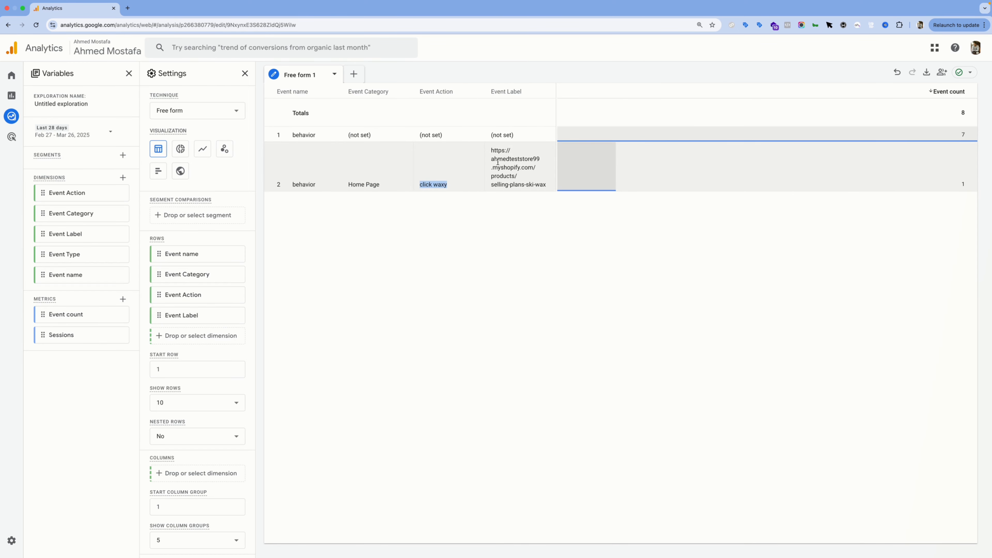
left_click_drag(492, 148, 534, 169)
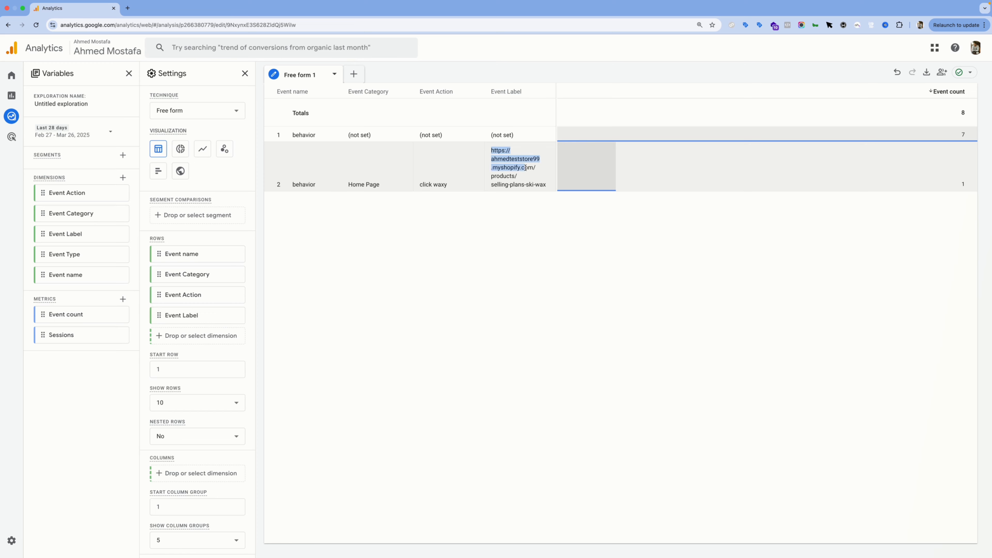
left_click(544, 181)
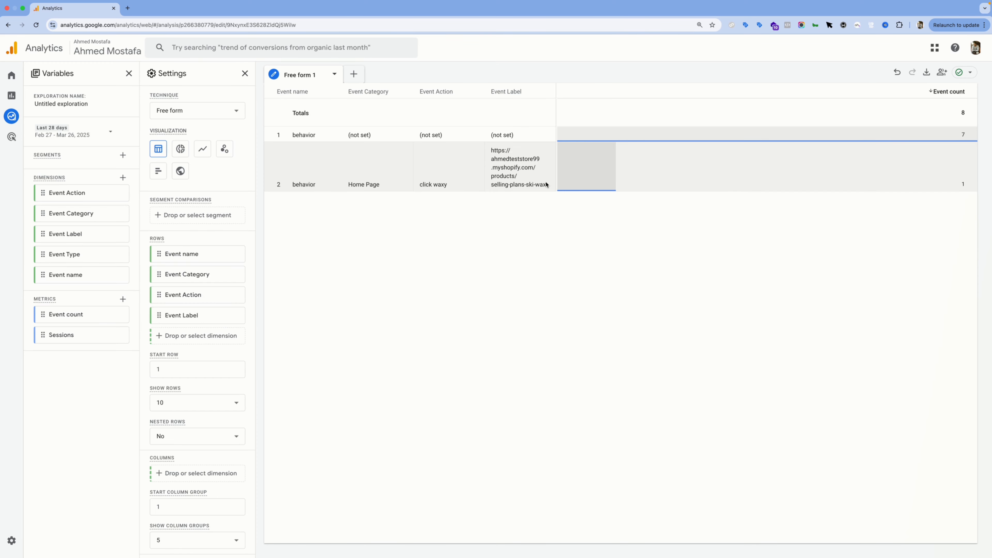
left_click_drag(546, 185, 492, 149)
triple_click(522, 182)
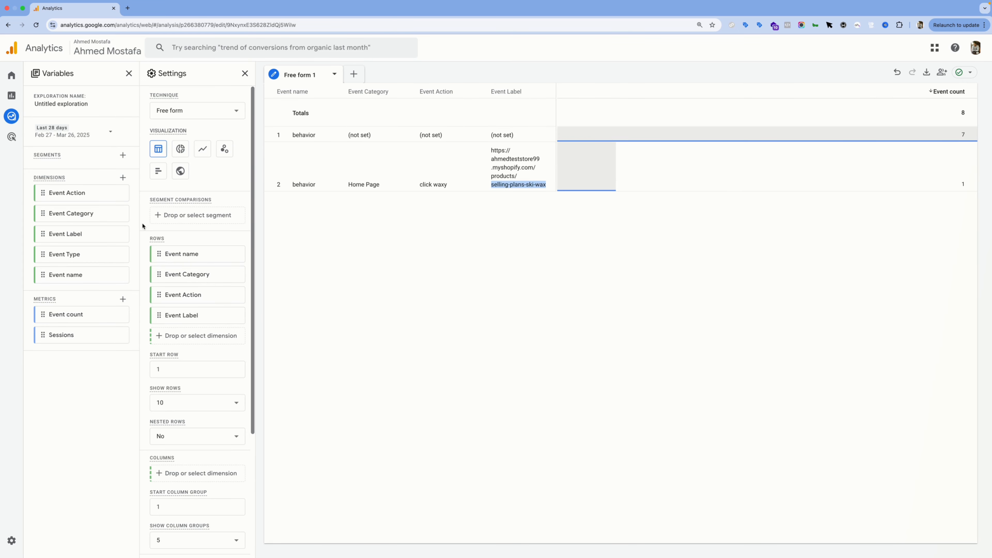
Step: Add Event Type to the rows and preview the data as a donut chart before returning to the table
double_click(69, 254)
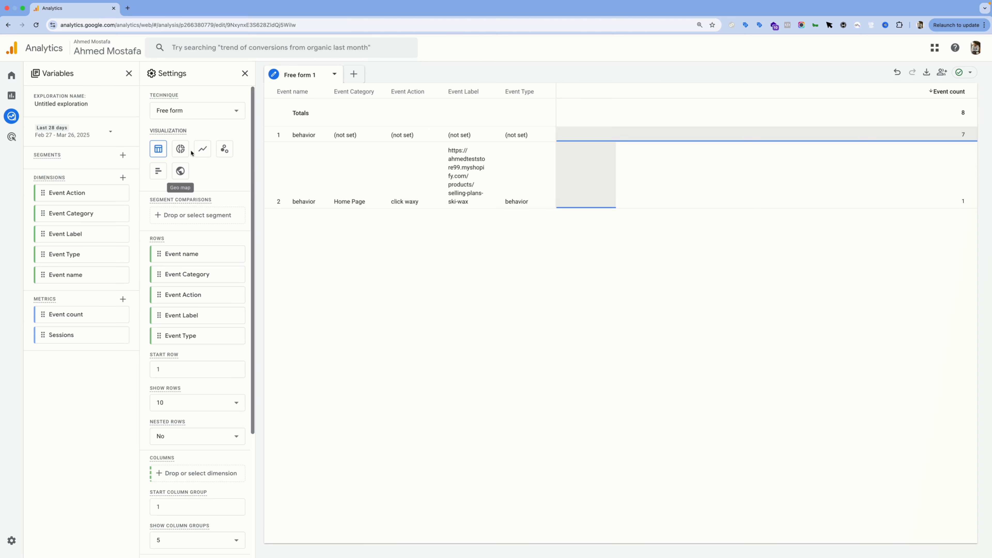
left_click(182, 150)
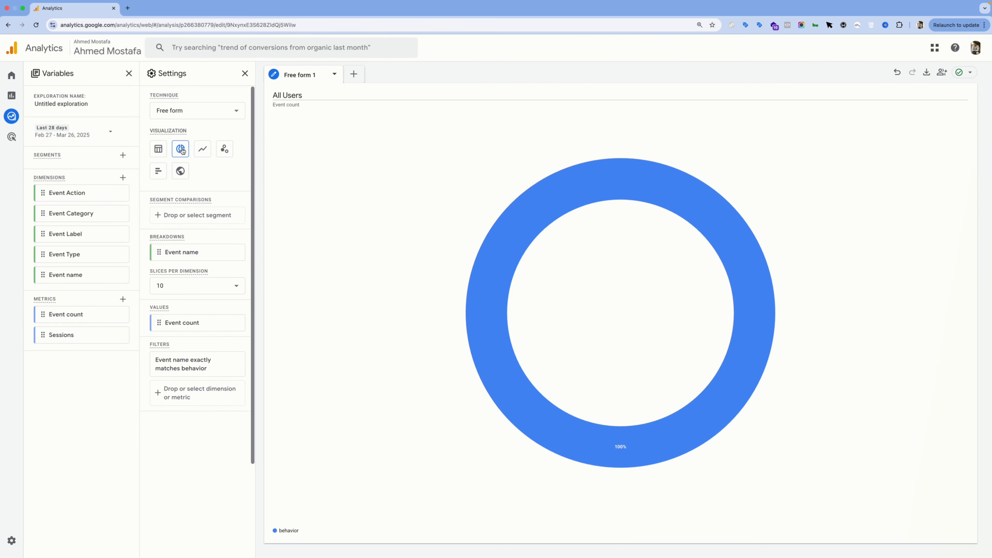
left_click(167, 156)
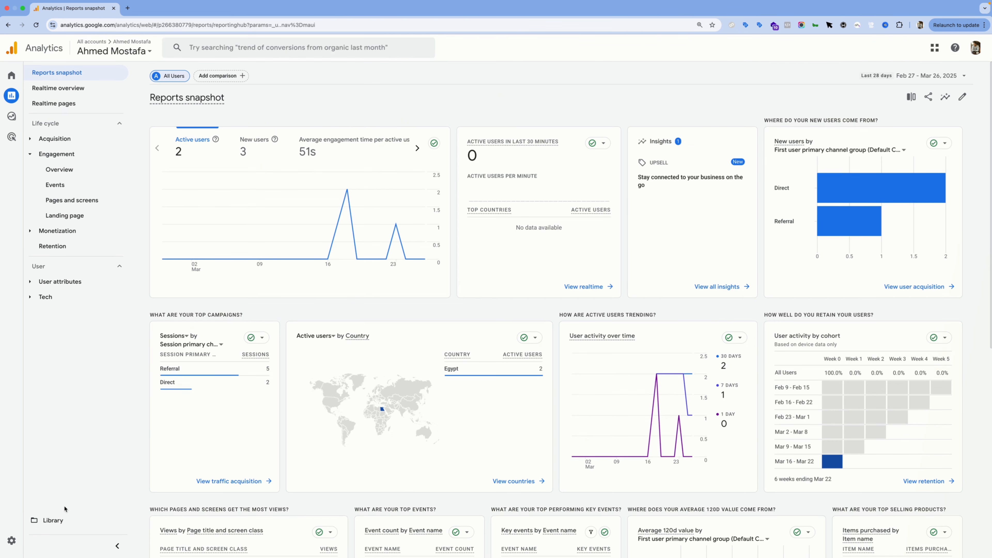
Step: Create a new detail report in the report library from the Events template
left_click(59, 520)
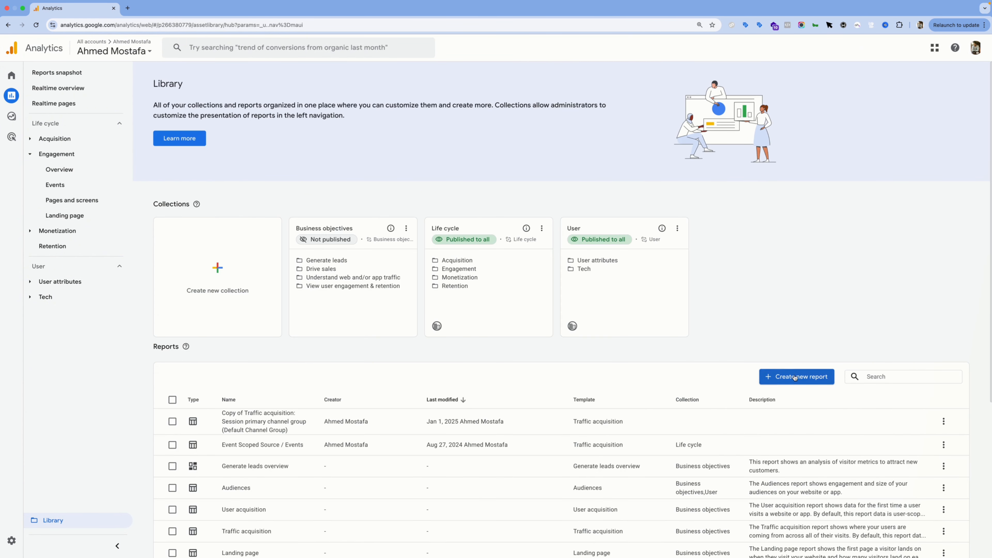
left_click(790, 376)
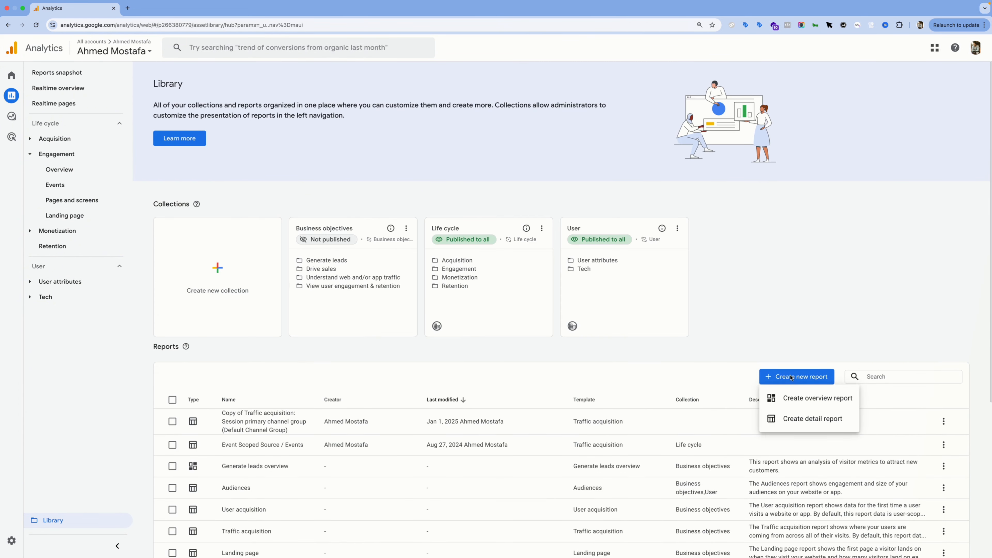
left_click(806, 420)
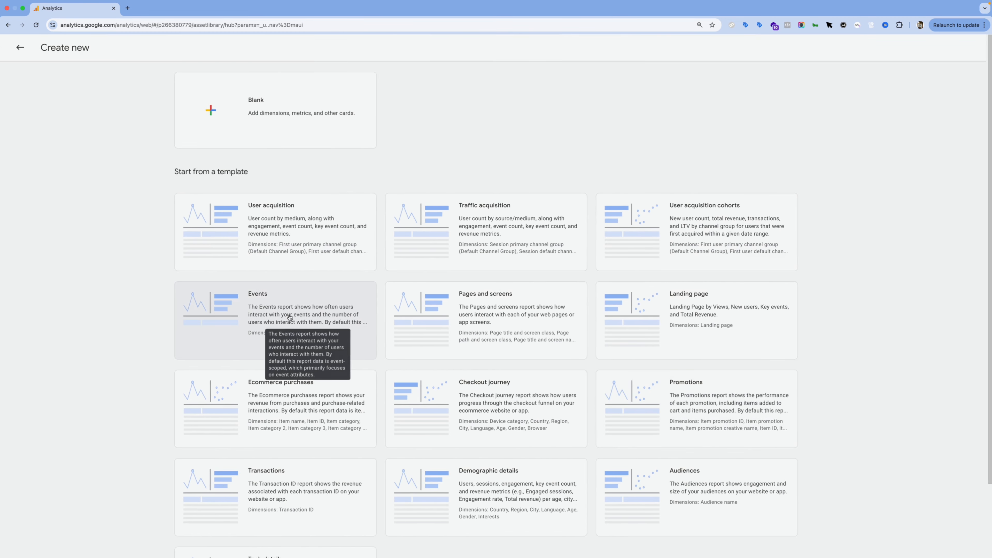
left_click(246, 314)
Step: Try to replace Event name with Event Action, Event Category and Event Label as the report's primary dimensions
left_click(907, 106)
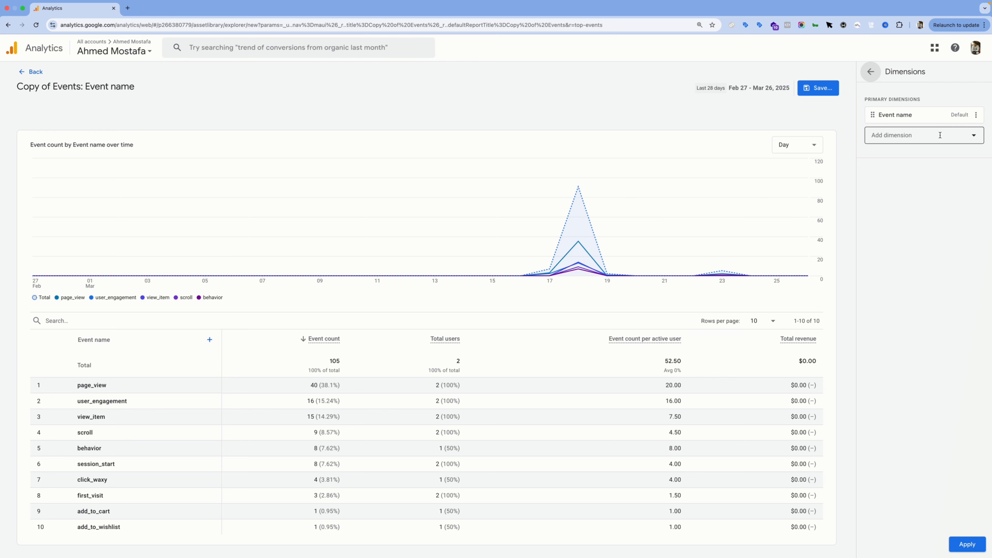
left_click(939, 135)
type("event")
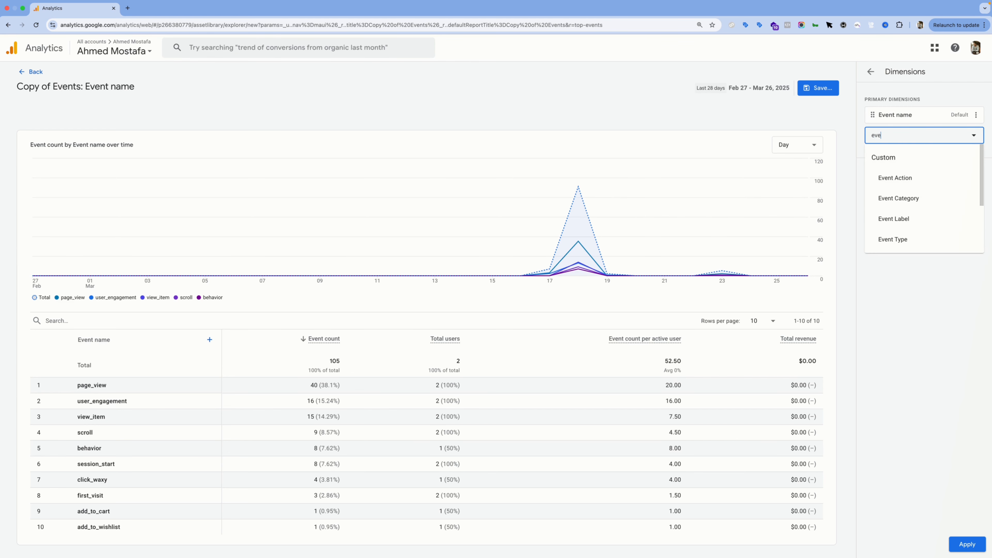
left_click(926, 178)
type("eve")
left_click(902, 199)
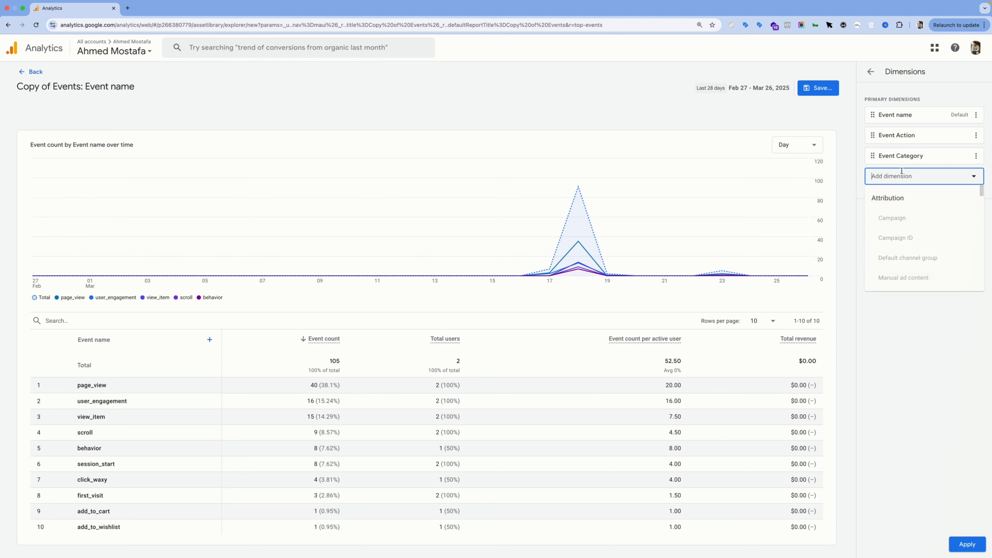
type("eve")
left_click(905, 217)
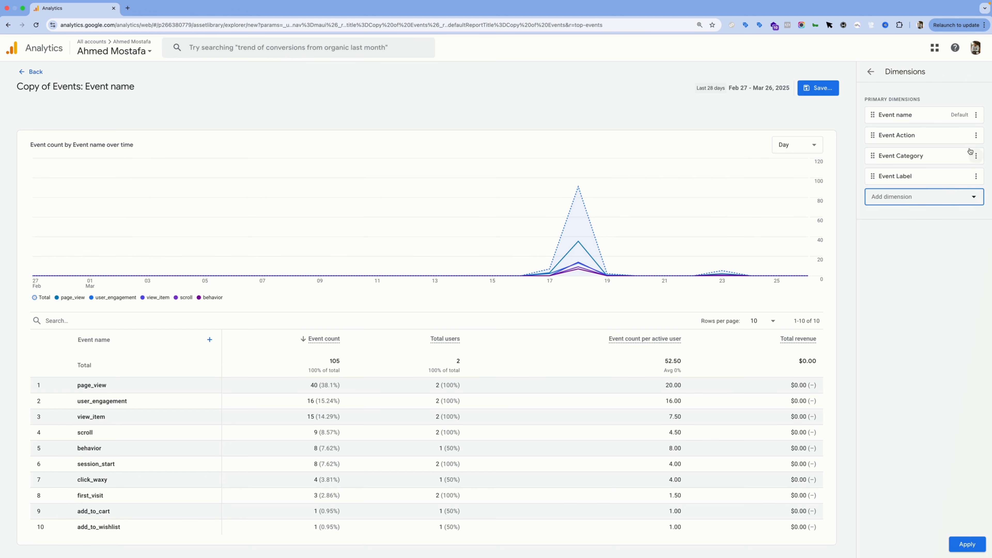
left_click(976, 115)
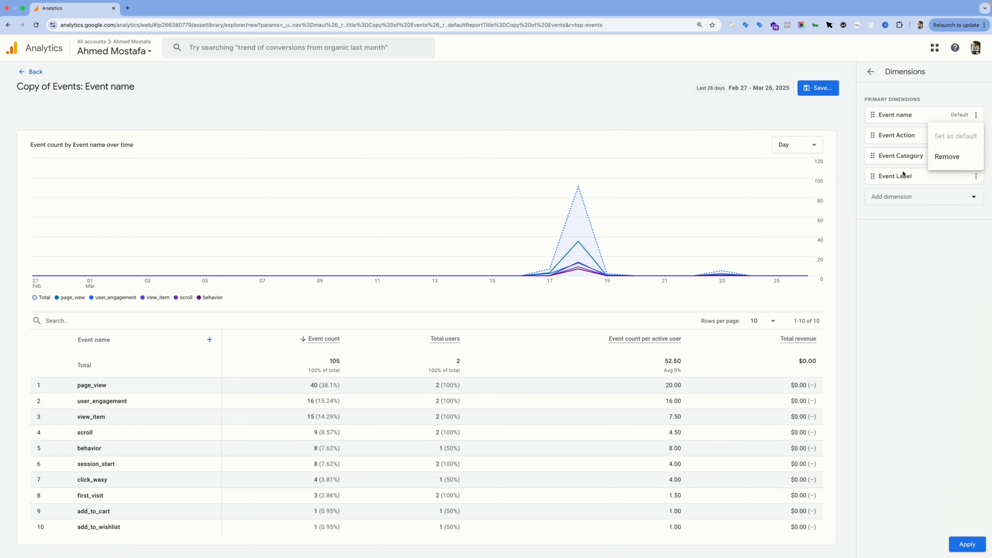
left_click(947, 156)
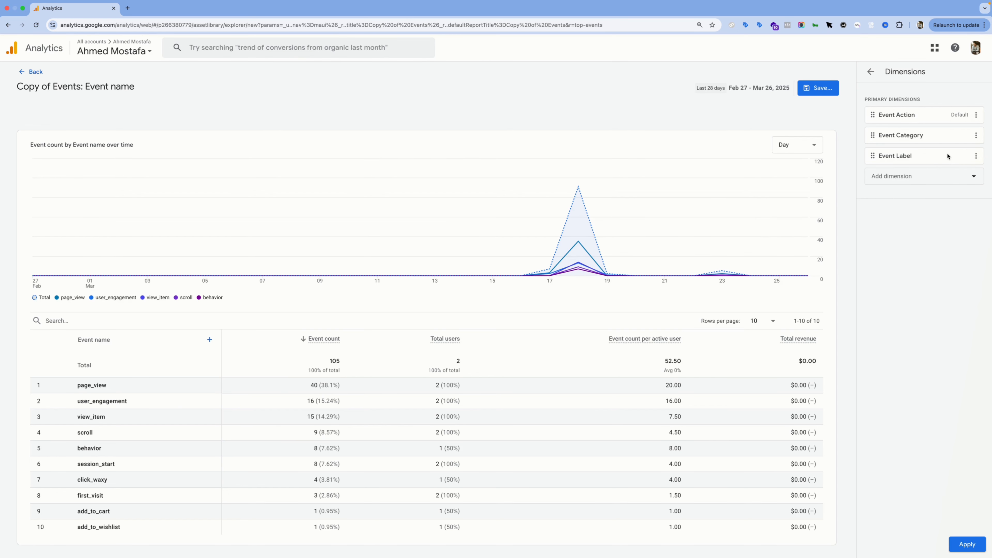
left_click(880, 76)
Step: Replace the Total revenue metric with Sessions and apply the change to the report
left_click(902, 130)
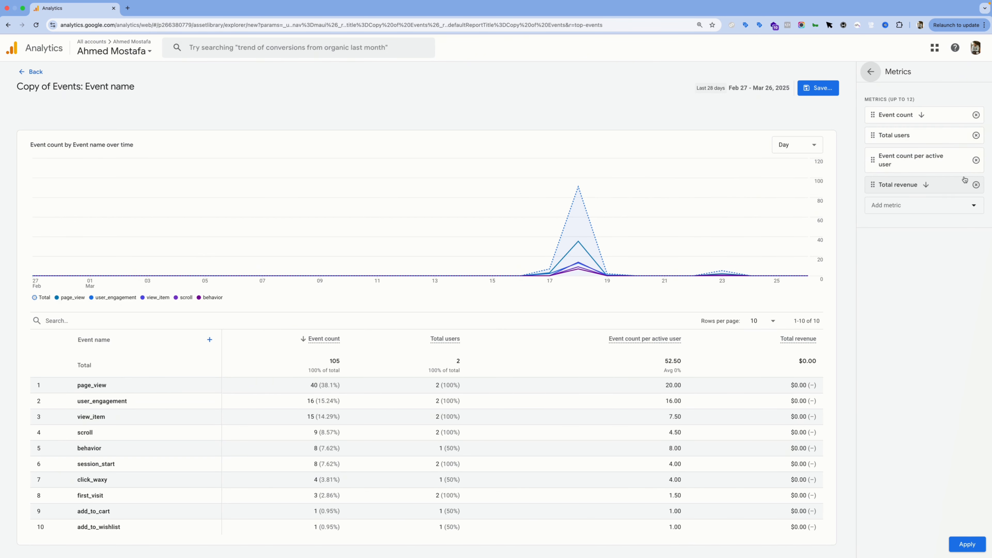
left_click(976, 185)
left_click(922, 184)
type("sessions")
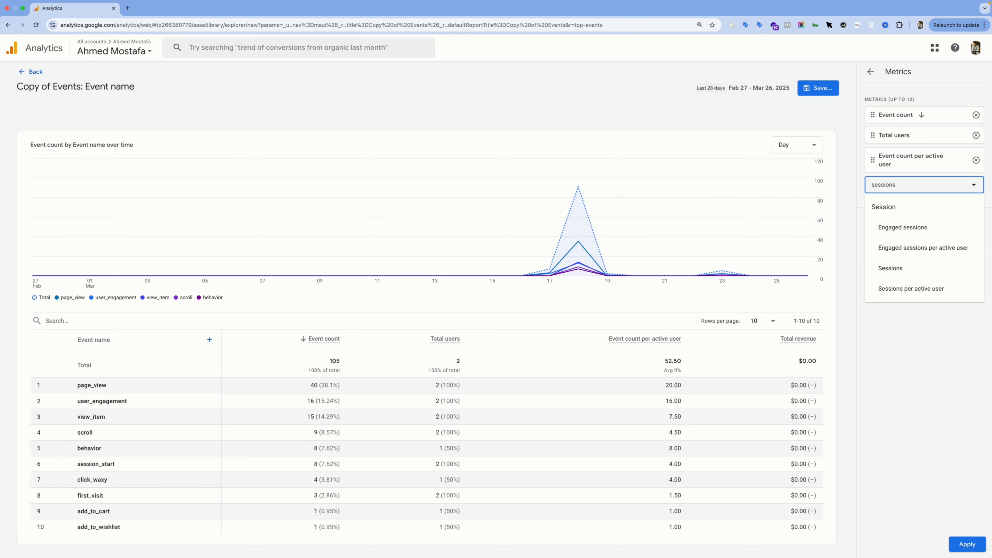
left_click(931, 273)
left_click(967, 543)
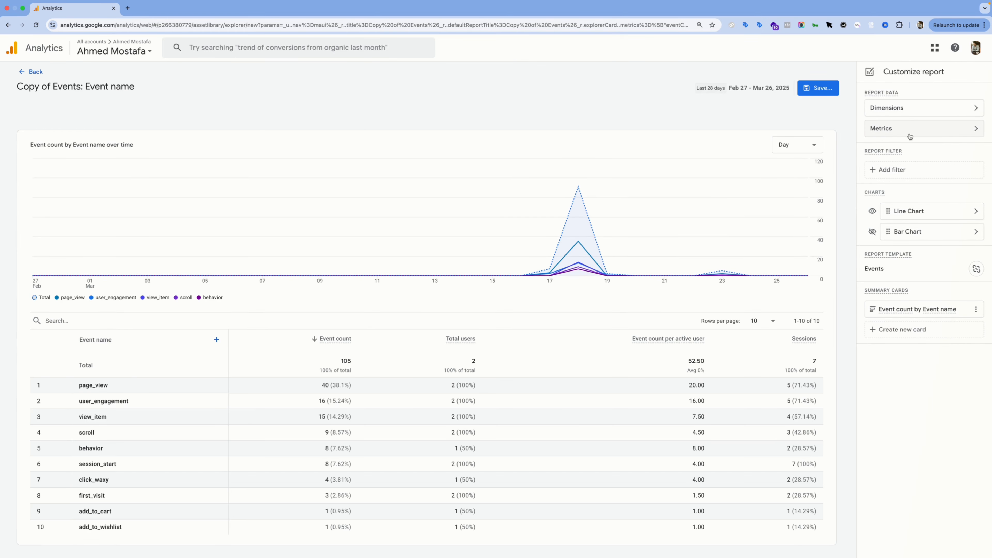
Step: Replace Event name with Event Action, Event Category and Event Label as primary dimensions and apply the change
left_click(912, 114)
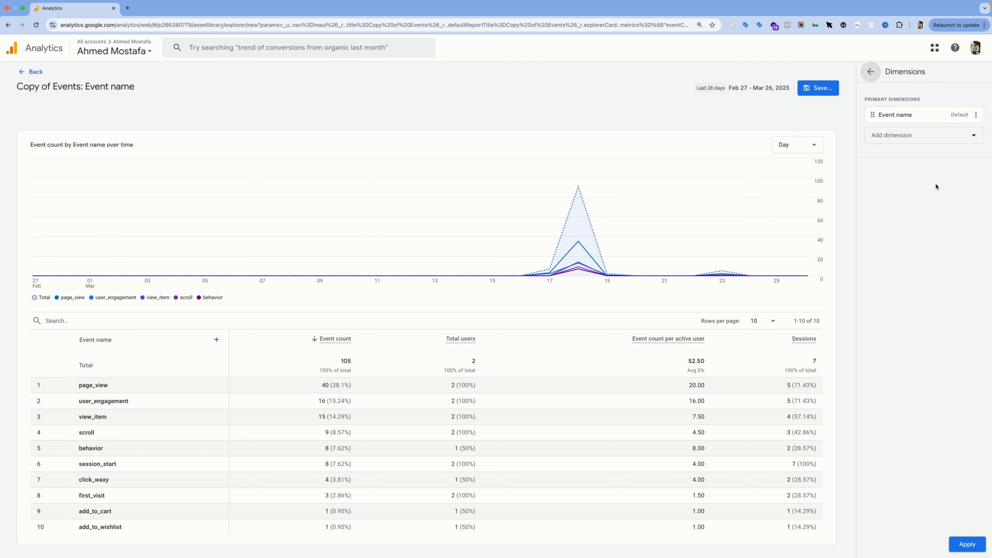
left_click(927, 134)
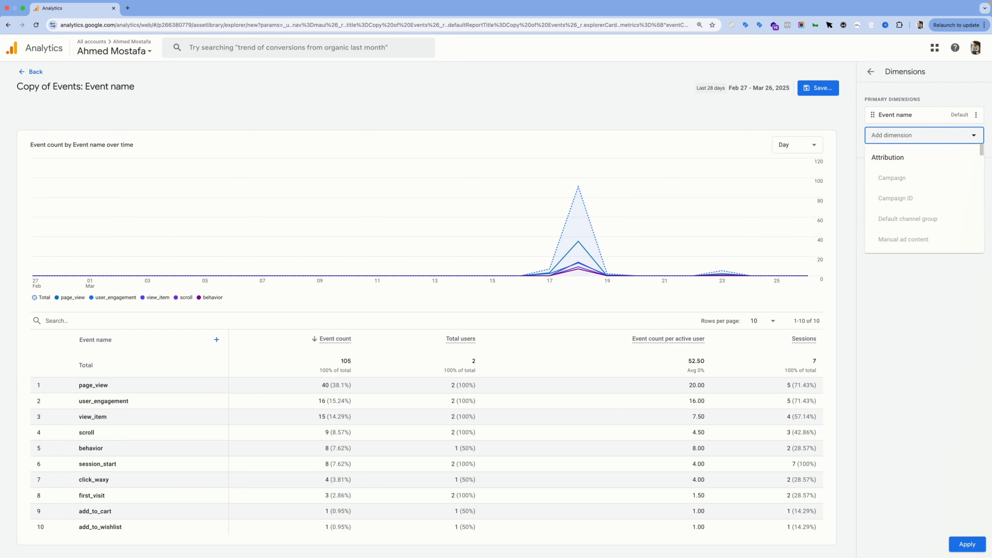
type("event")
left_click(921, 177)
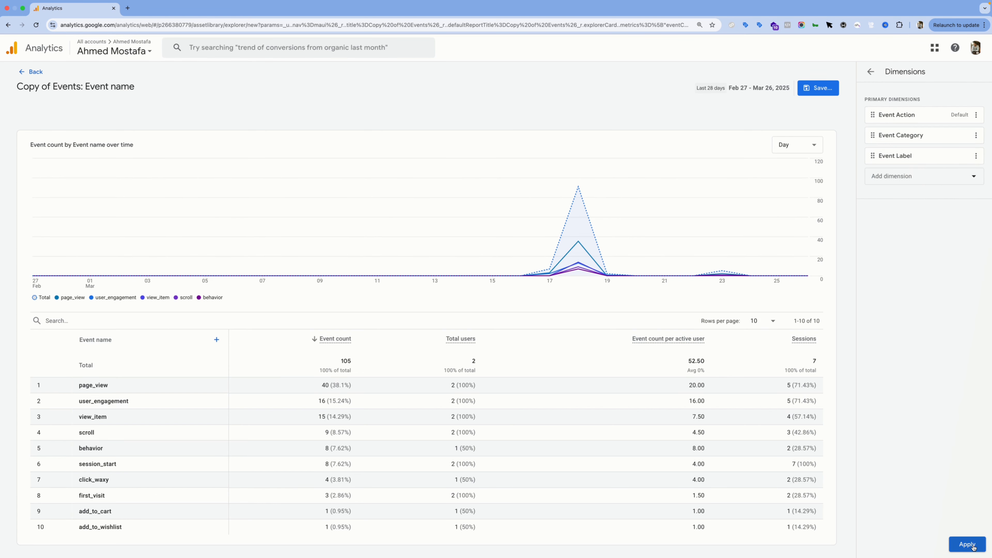
left_click(973, 547)
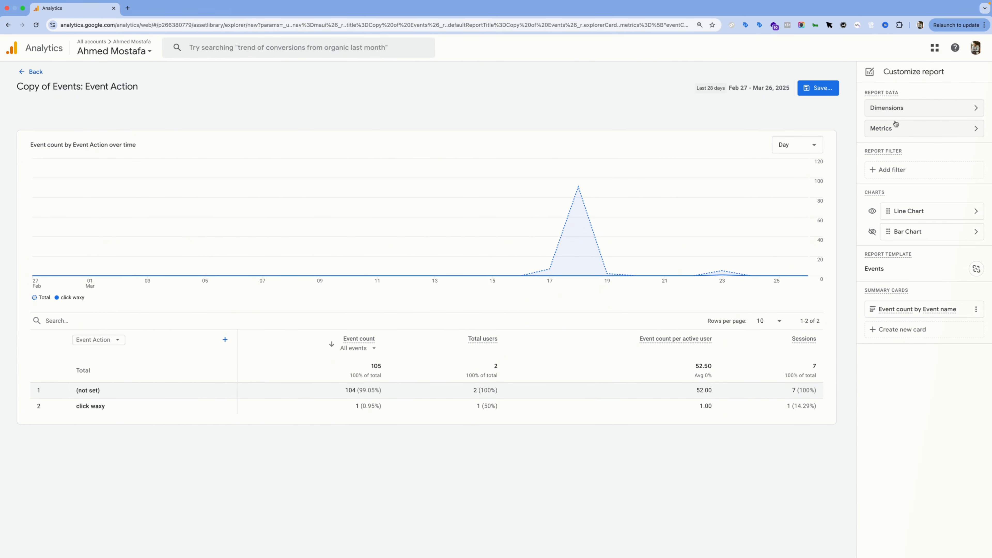
Step: Review the report's primary dimensions and the options offered for Event Category
left_click(919, 113)
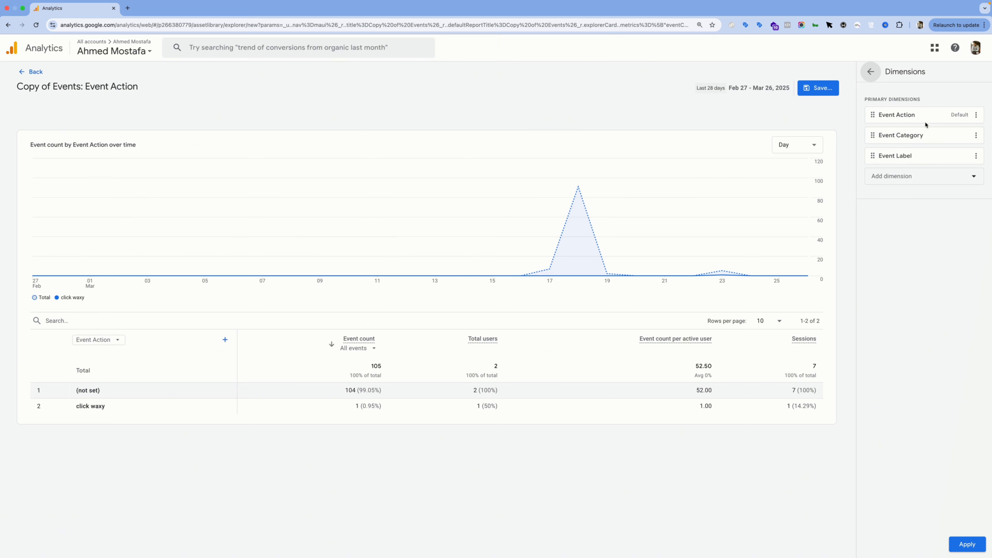
left_click(975, 136)
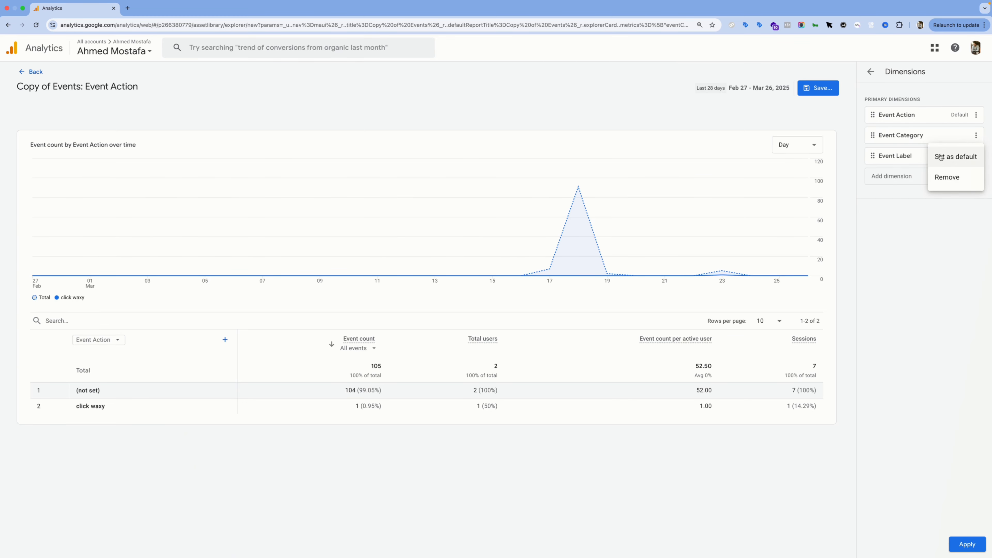
left_click(900, 208)
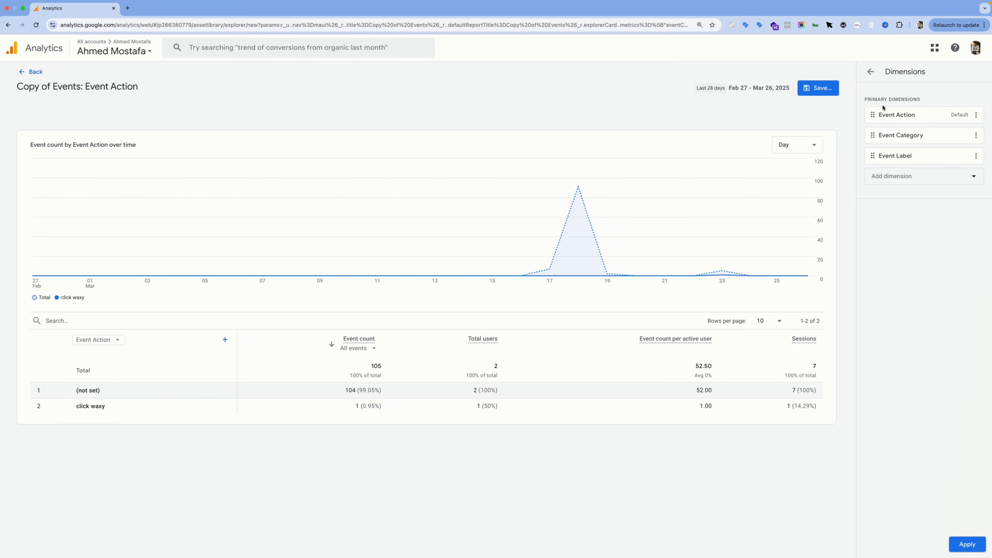
left_click(871, 71)
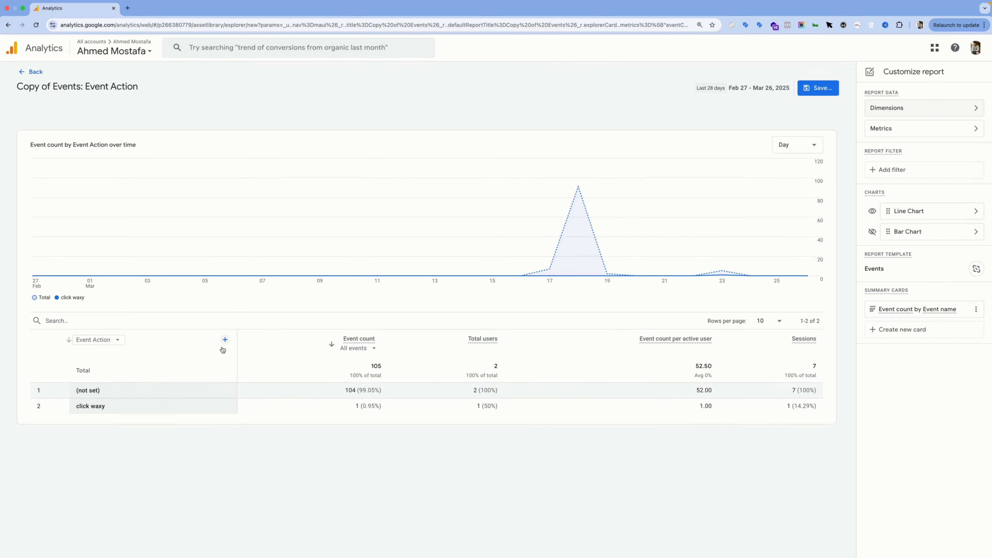
Step: Switch the table's primary dimension to Event Label and highlight the product URL in the second row
left_click(116, 340)
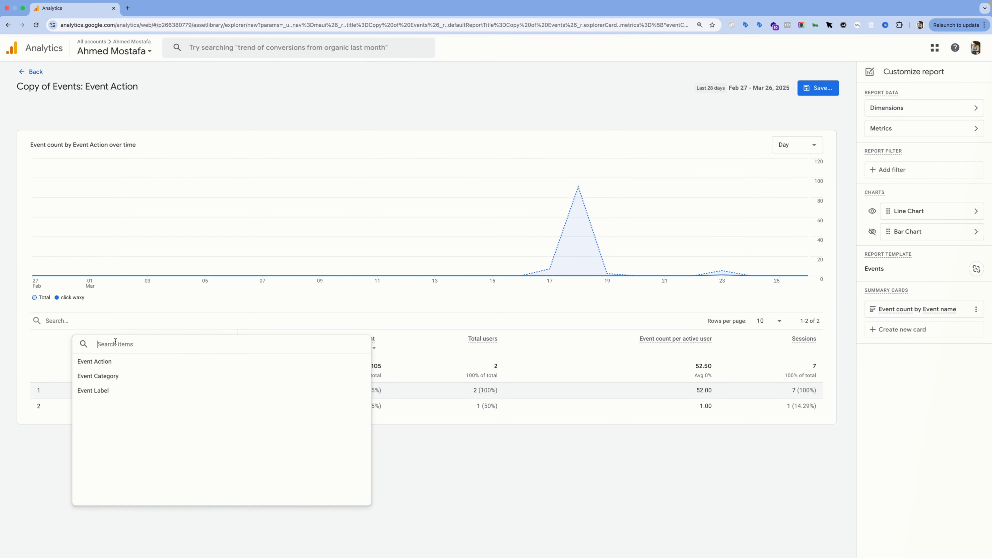
left_click(101, 391)
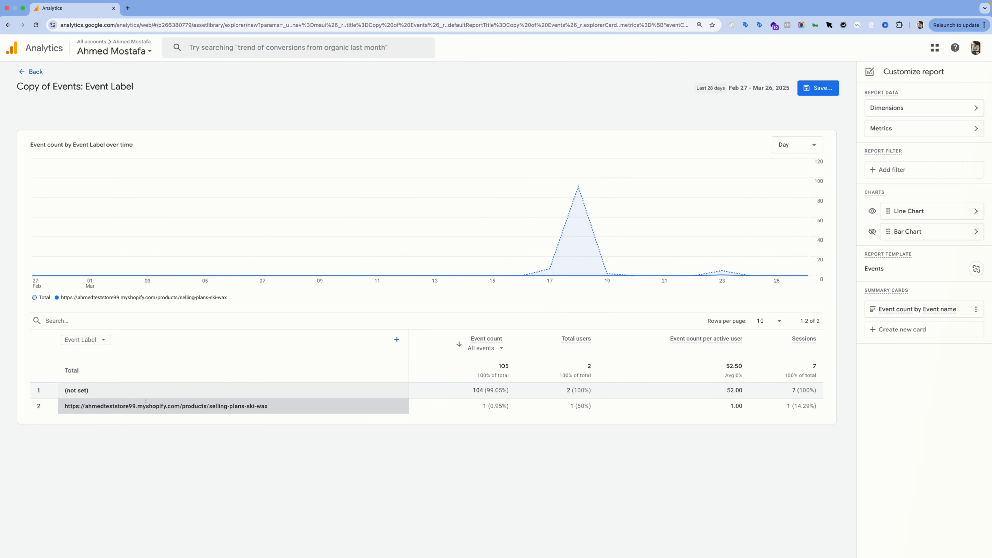
triple_click(146, 402)
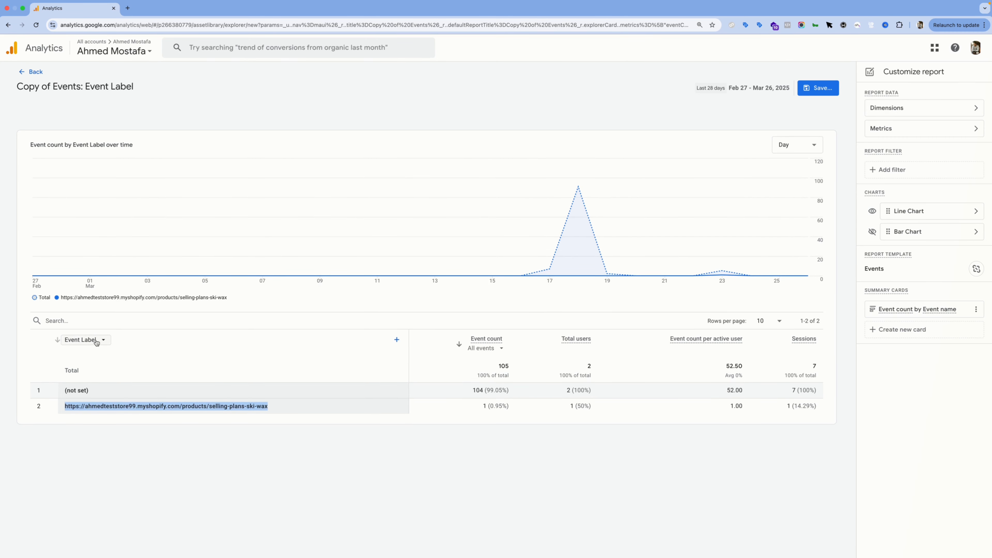
Step: Add Event Action as the table's secondary dimension and highlight the (not set) label in the first row
left_click(394, 341)
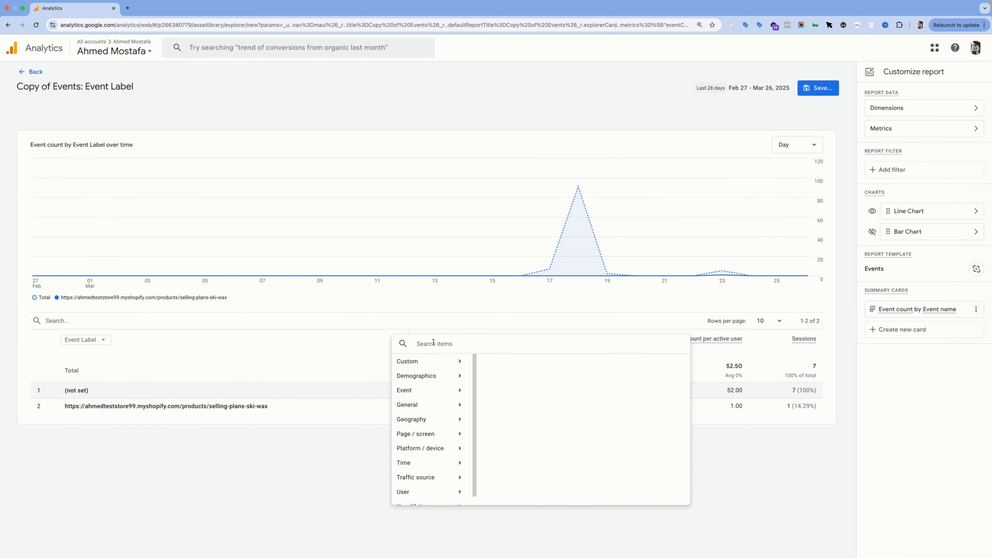
type("event")
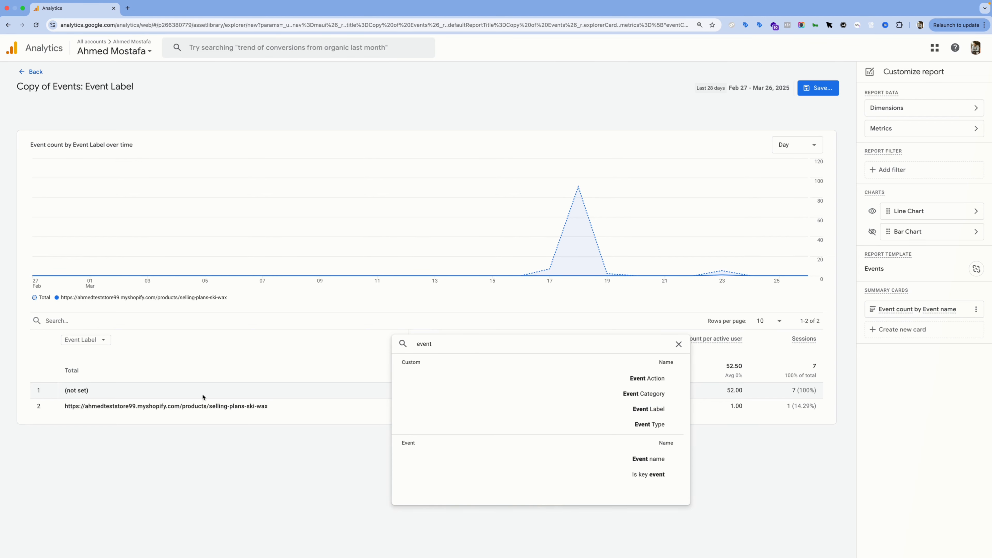
left_click(547, 385)
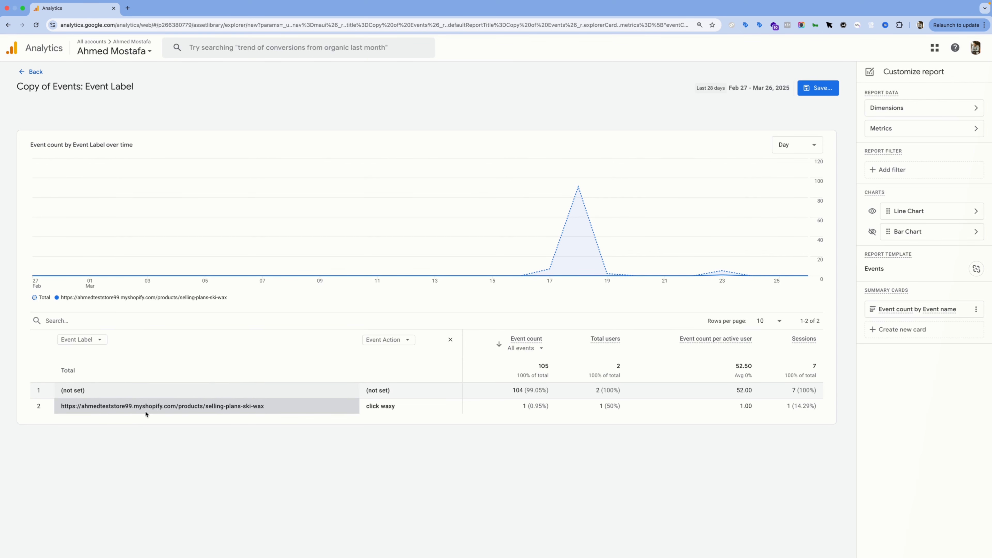
triple_click(77, 391)
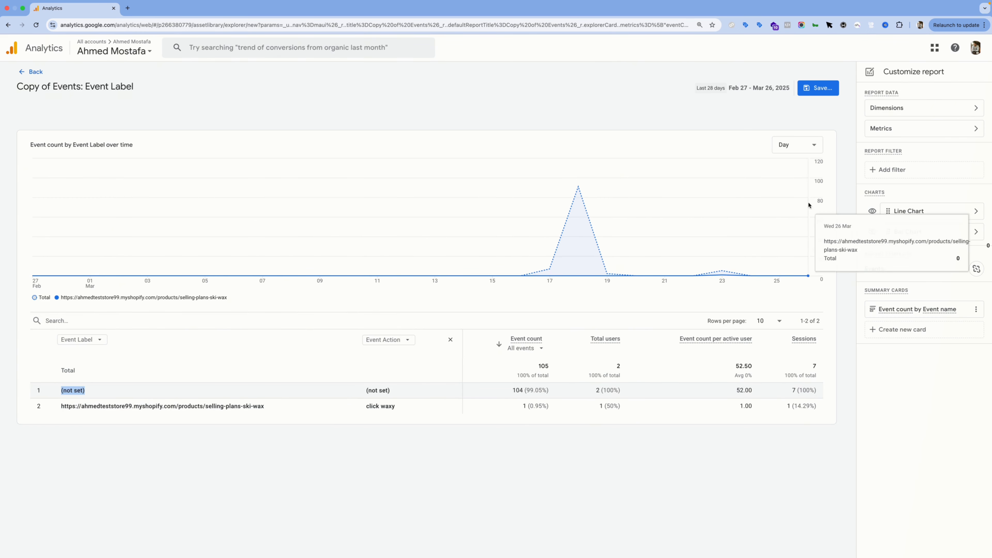
Step: Add and apply a report filter where Event Type exactly matches behavior
left_click(899, 175)
left_click(899, 134)
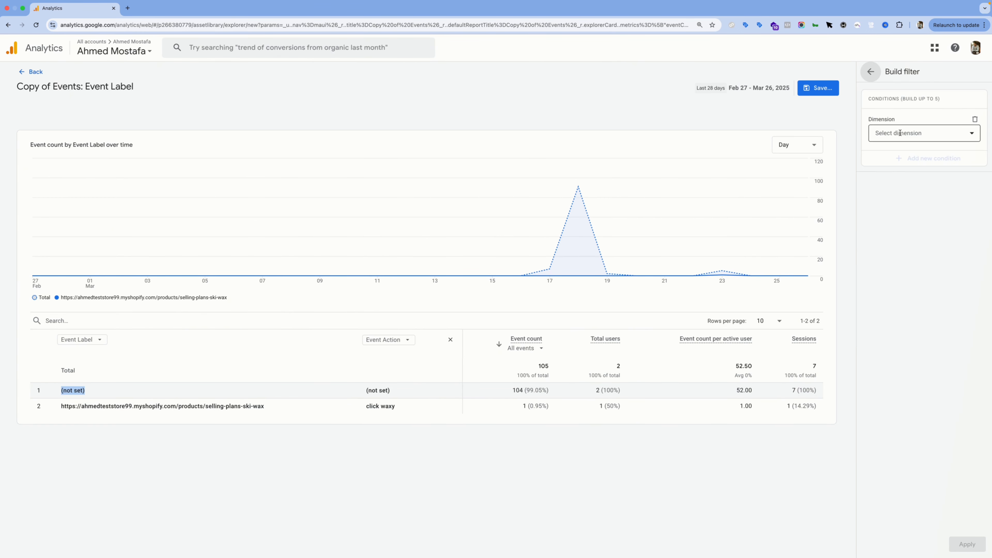
type("eve")
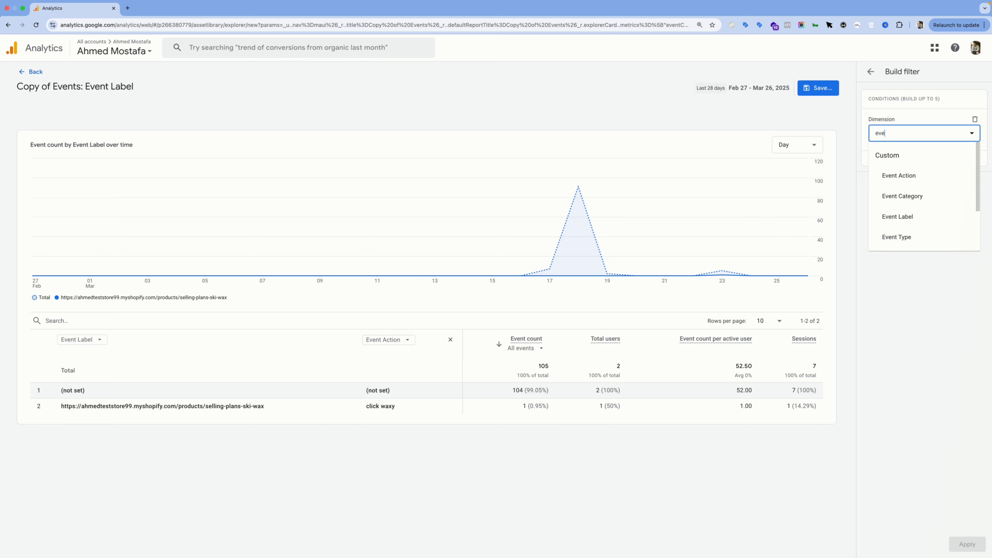
scroll(915, 227, "down", 2)
left_click(903, 176)
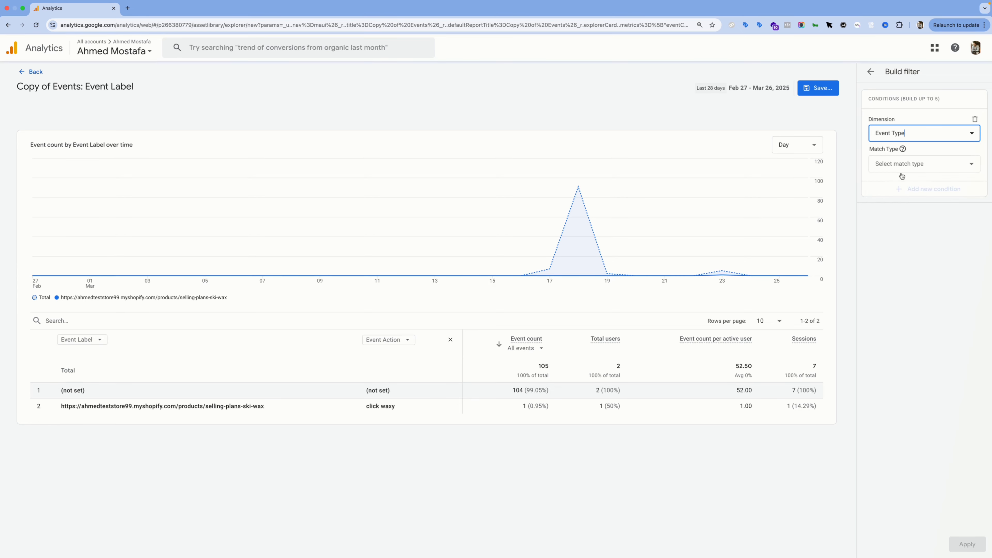
left_click(913, 166)
left_click(912, 184)
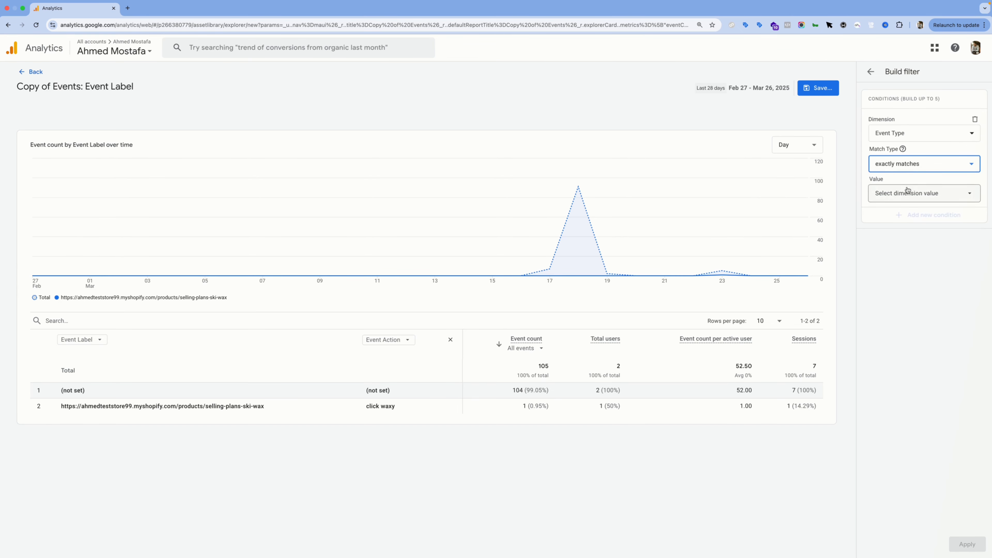
left_click(907, 192)
left_click(898, 232)
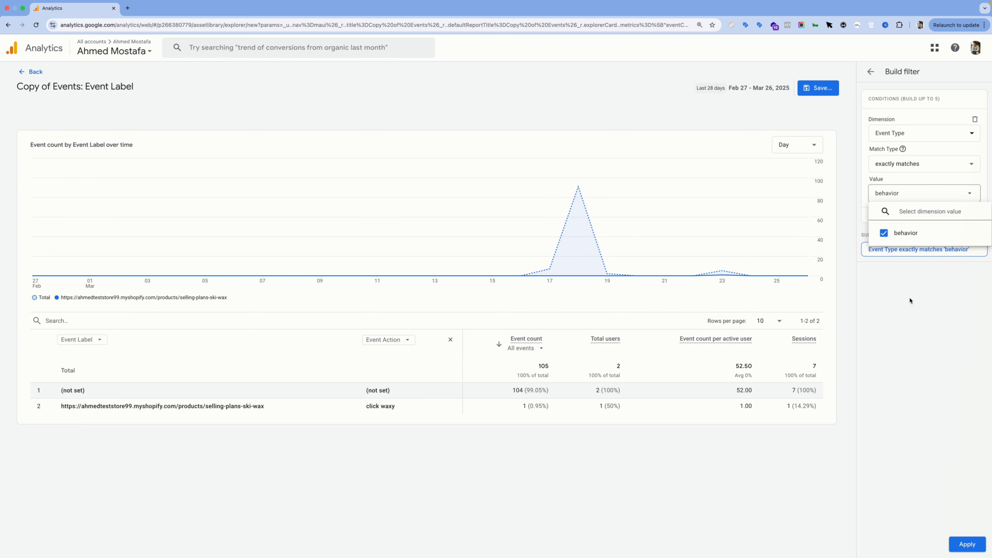
left_click(961, 544)
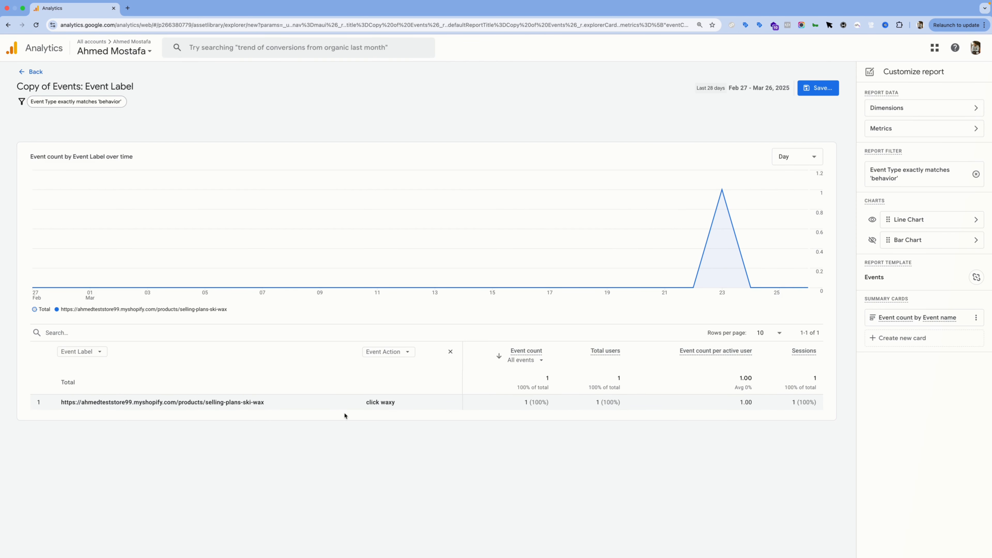
Step: Save the report as "Behavior Event Tracking" and return to the report library
left_click(833, 90)
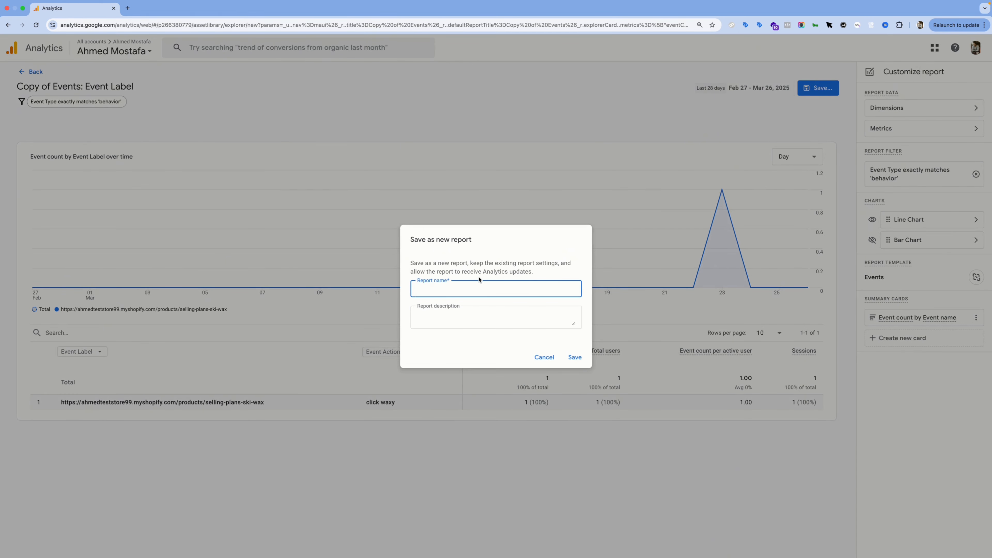
type("Behavior Event Tracking")
left_click(573, 356)
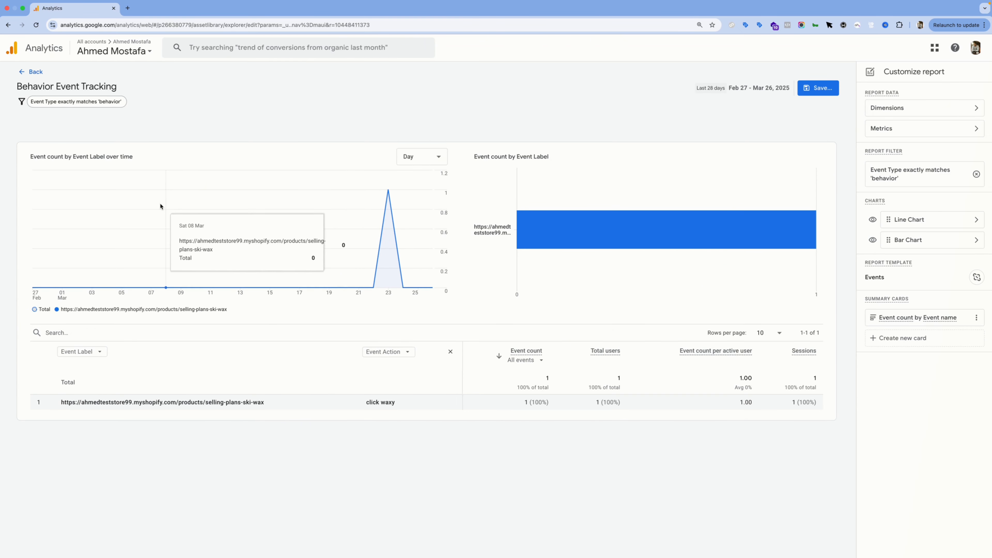
left_click(33, 72)
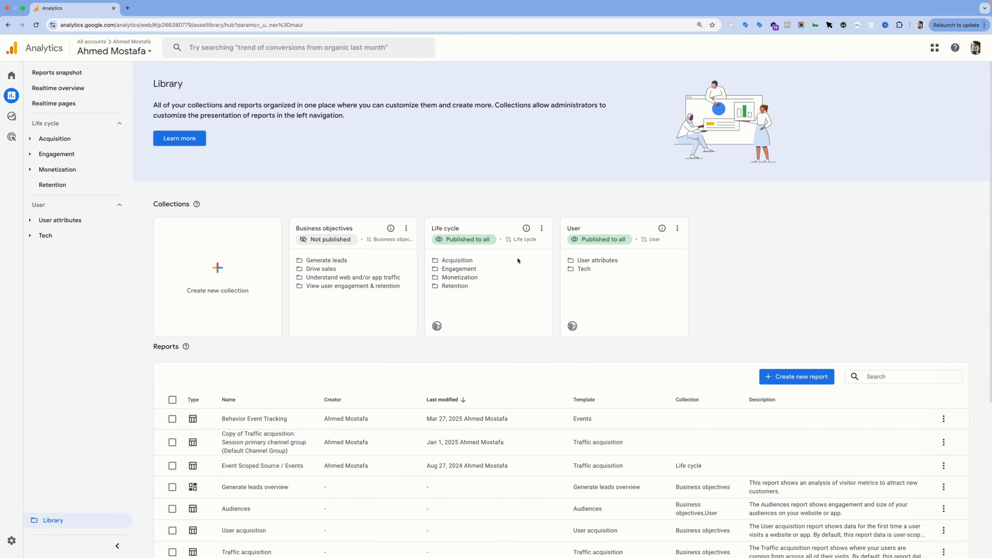
Step: Edit the Life cycle collection, search its available reports for "beh", and add Behavior Event Tracking to the Engagement topic directly above Events
left_click(543, 230)
left_click(564, 275)
type("beh")
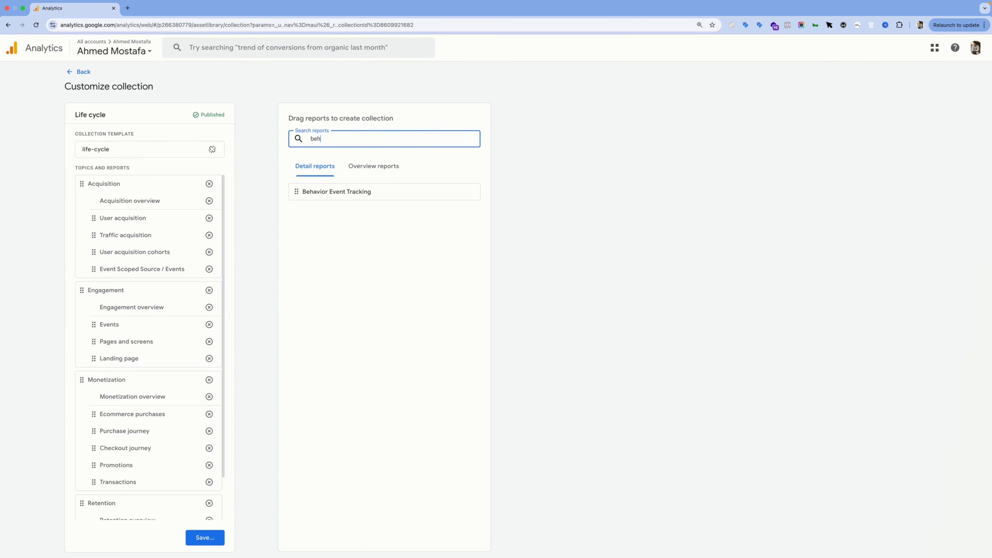
left_click(302, 194)
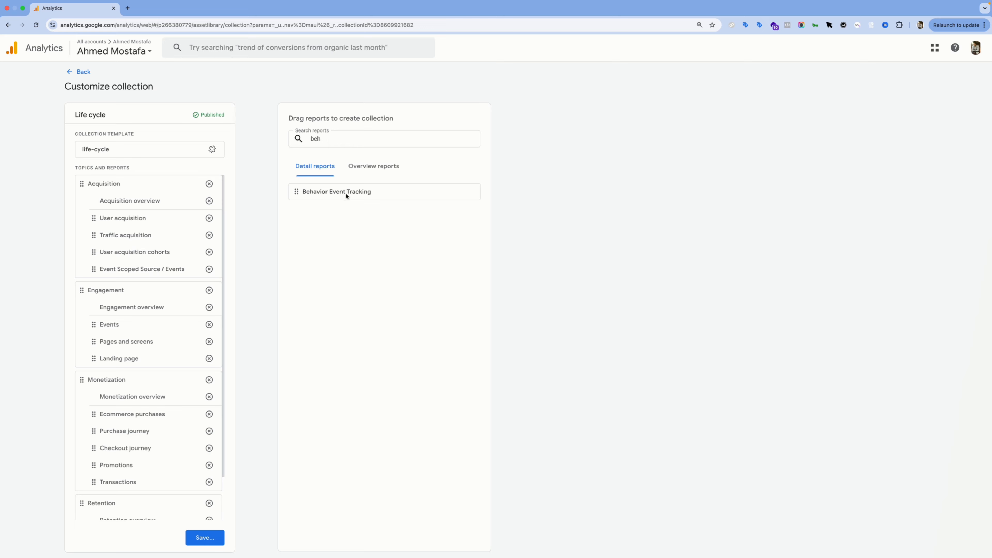
left_click_drag(298, 192, 92, 329)
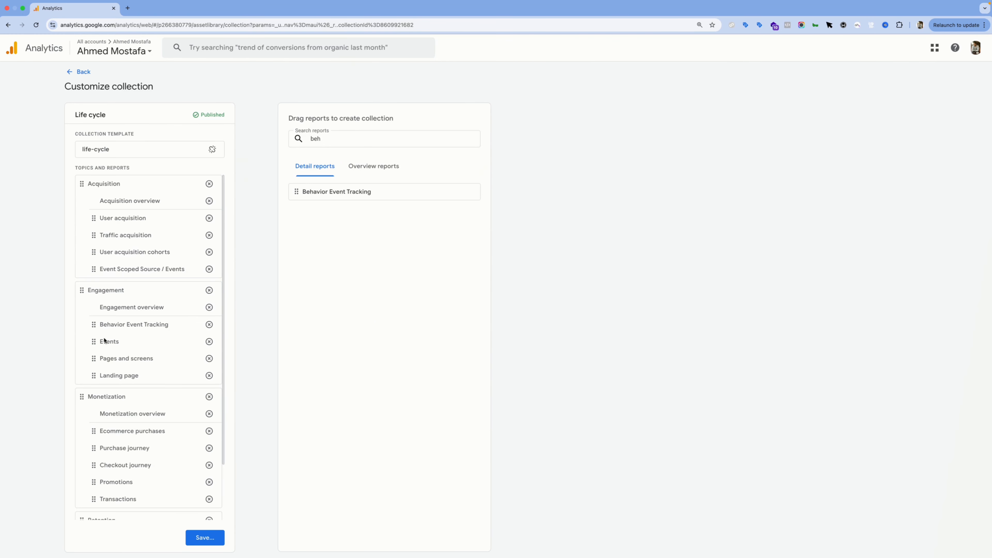
Step: Save the changes to the current collection and locate the Behavior Event Tracking report under Engagement in the report navigation
left_click(197, 538)
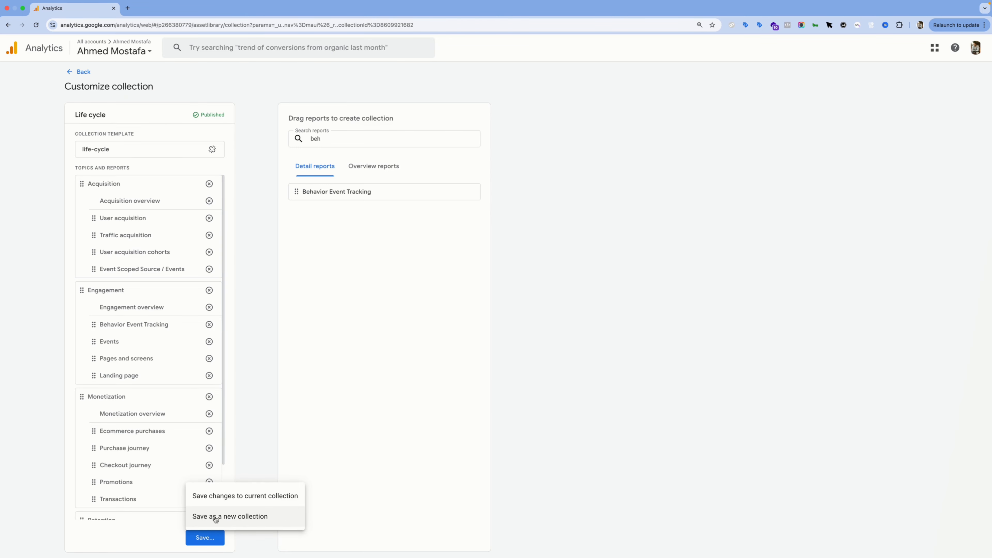
left_click(215, 499)
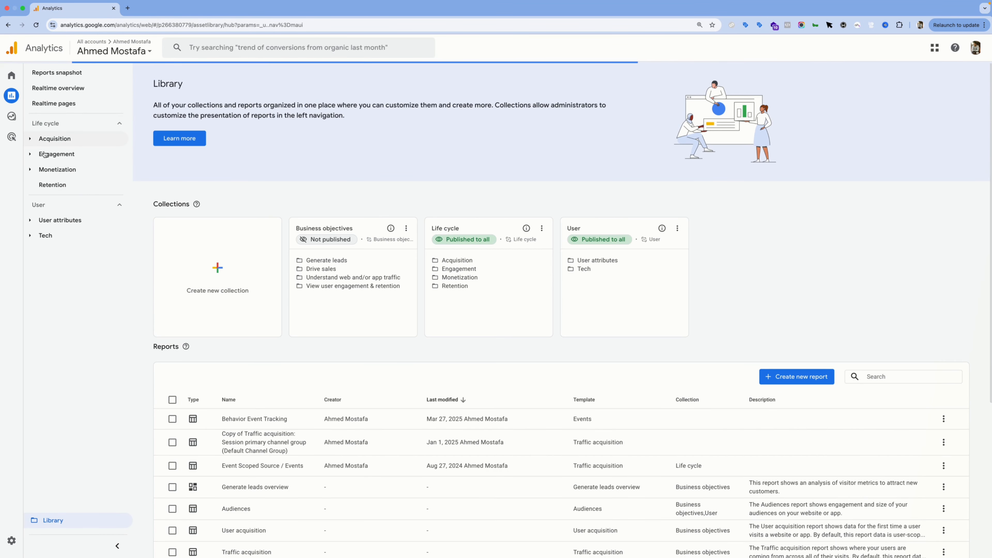
left_click(60, 155)
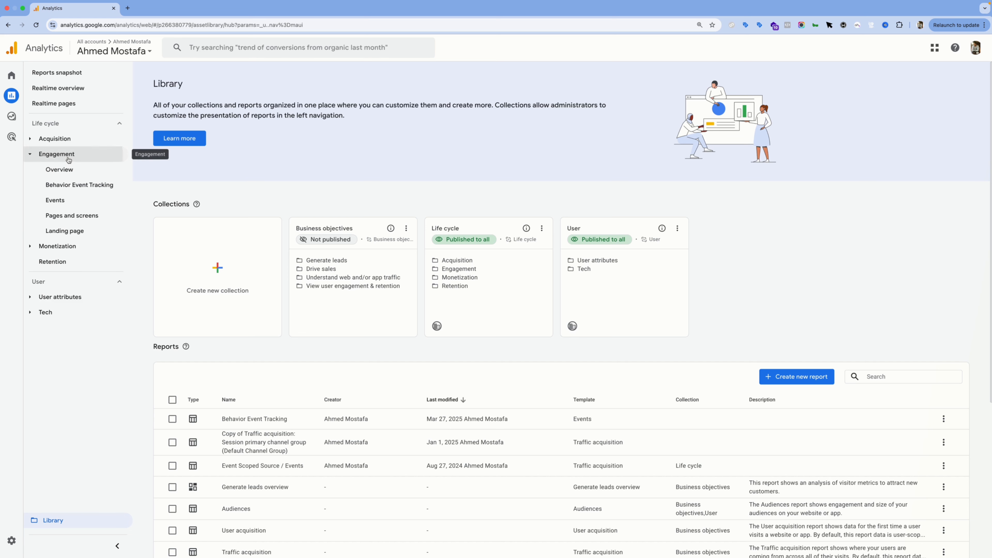
left_click(89, 189)
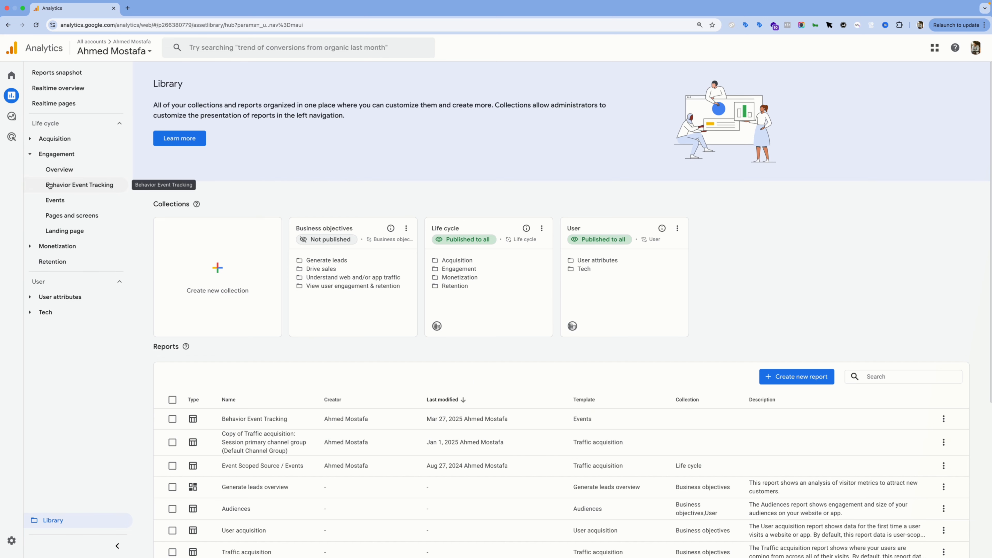